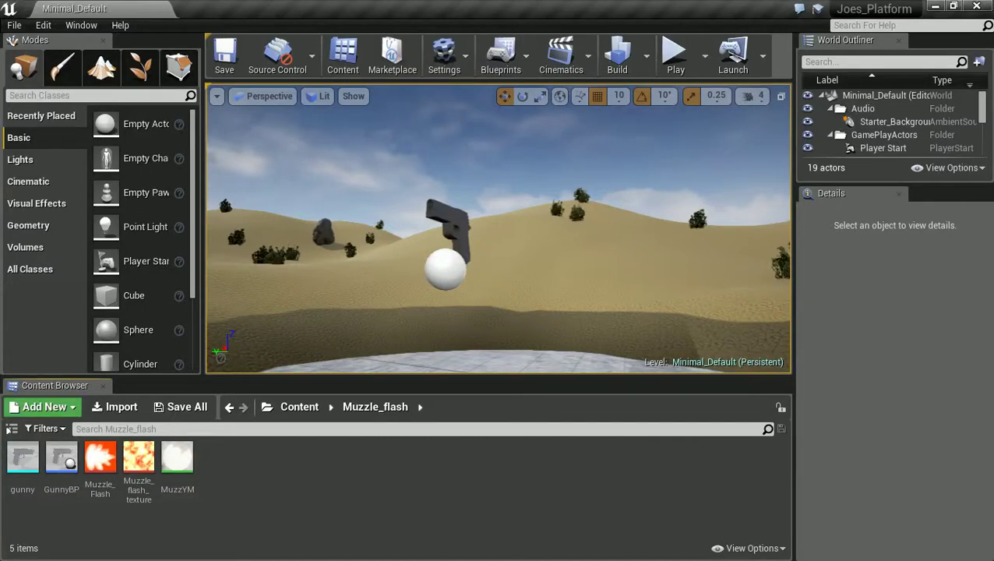
# Step: Look over the Comp 1 image folder in File Explorer, then return to Unreal
pyautogui.hotkey('alt', 'Tab')
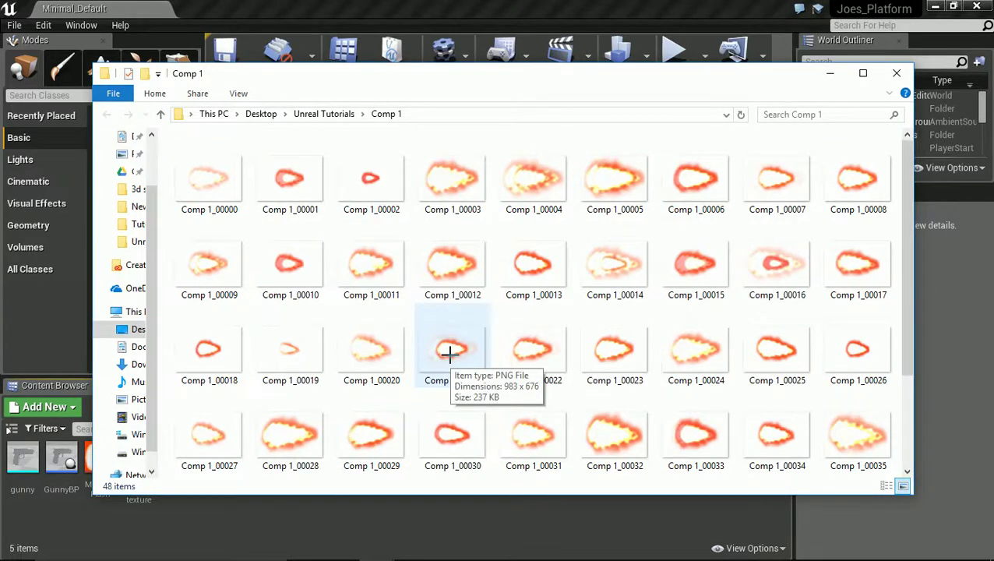
pyautogui.scroll(-3, 486, 327)
pyautogui.scroll(3, 520, 415)
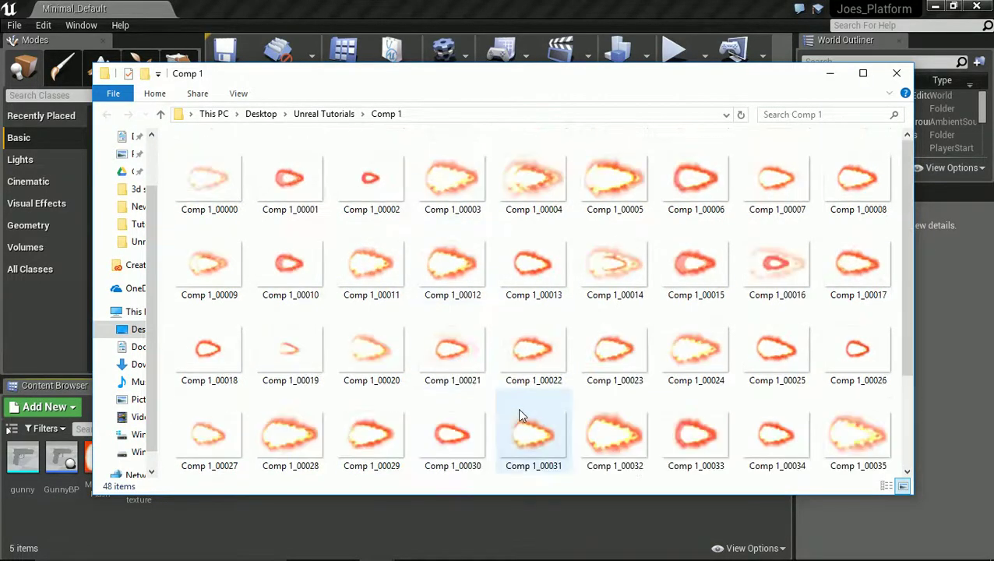
pyautogui.scroll(-3, 518, 401)
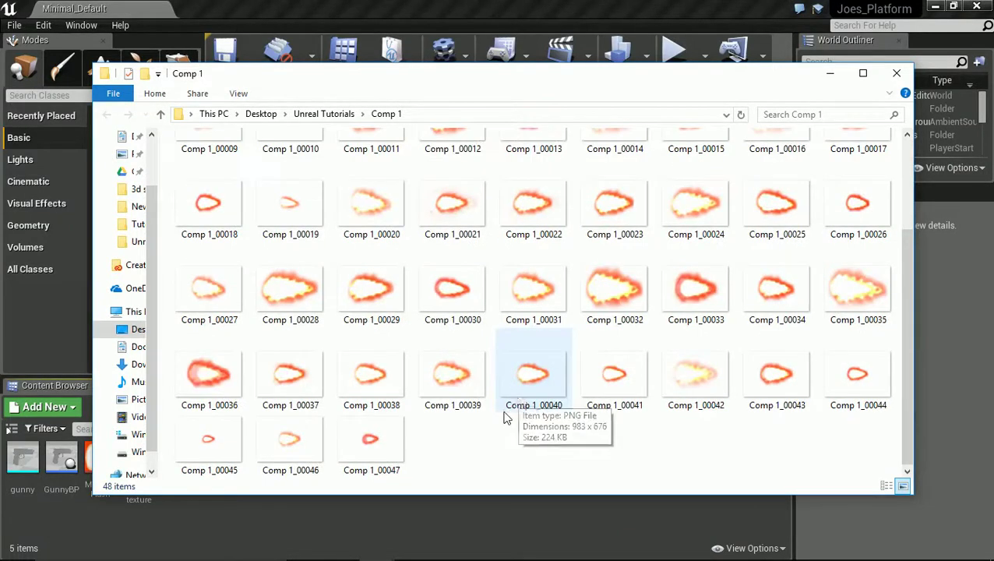
pyautogui.scroll(3, 502, 420)
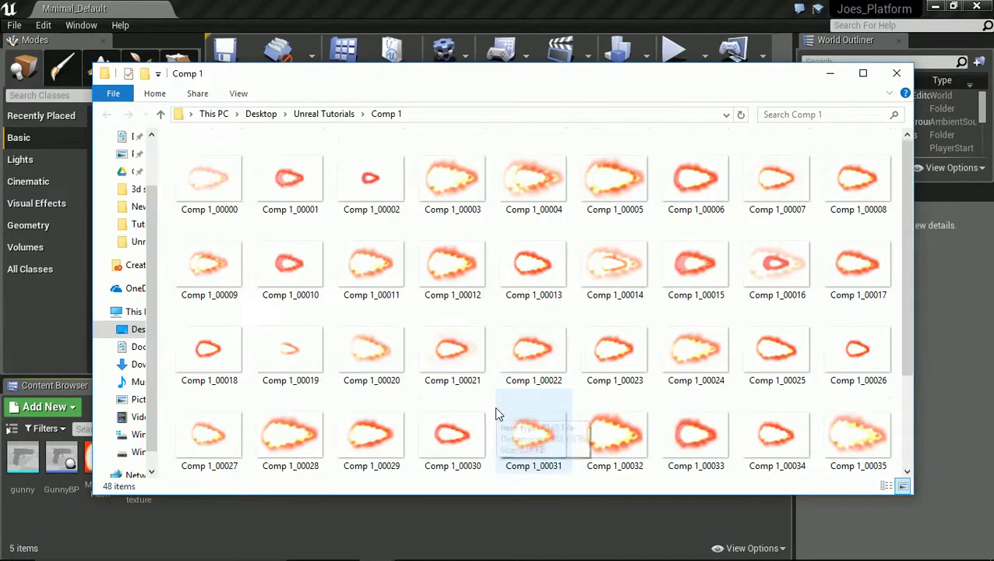
pyautogui.scroll(-3, 497, 414)
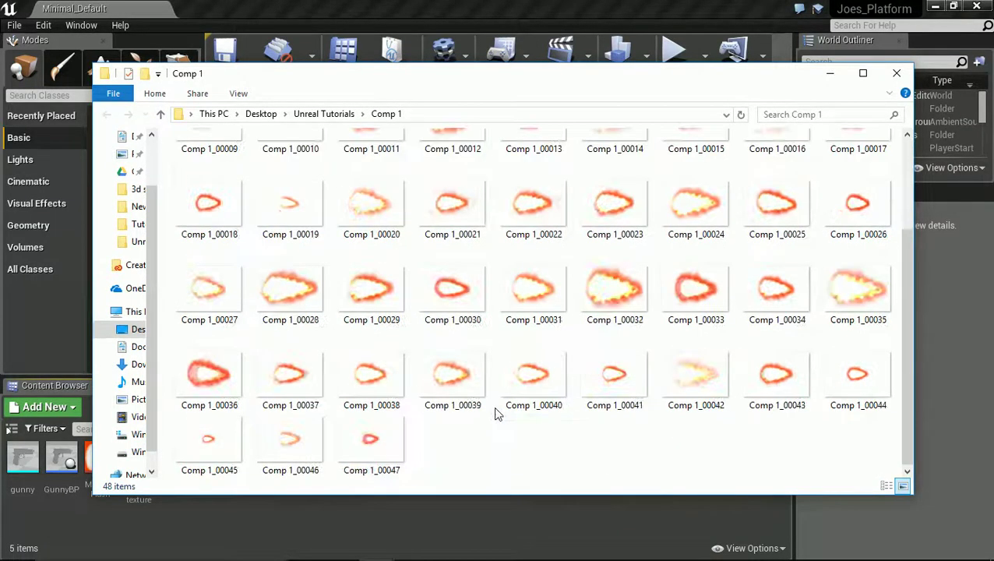
pyautogui.click(452, 524)
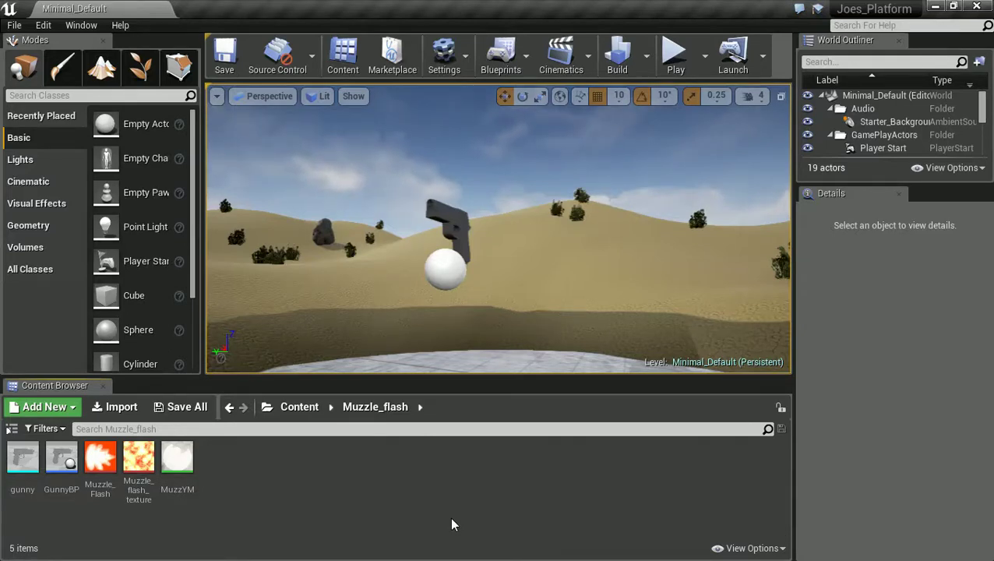
# Step: Add a new folder named MuZZY_PNG inside Muzzle_flash and open it
pyautogui.rightClick(307, 480)
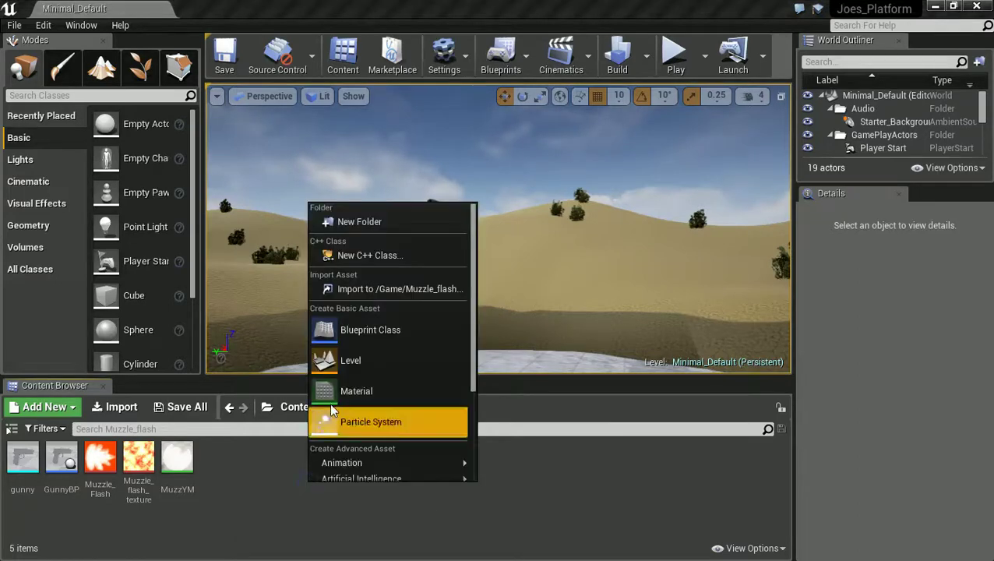
pyautogui.click(376, 222)
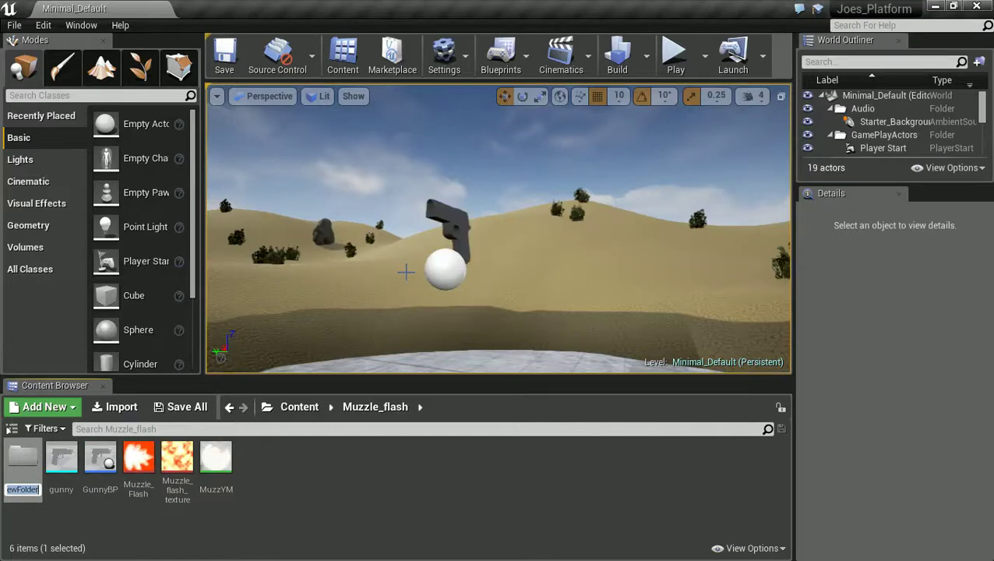
pyautogui.write('MuZZY')
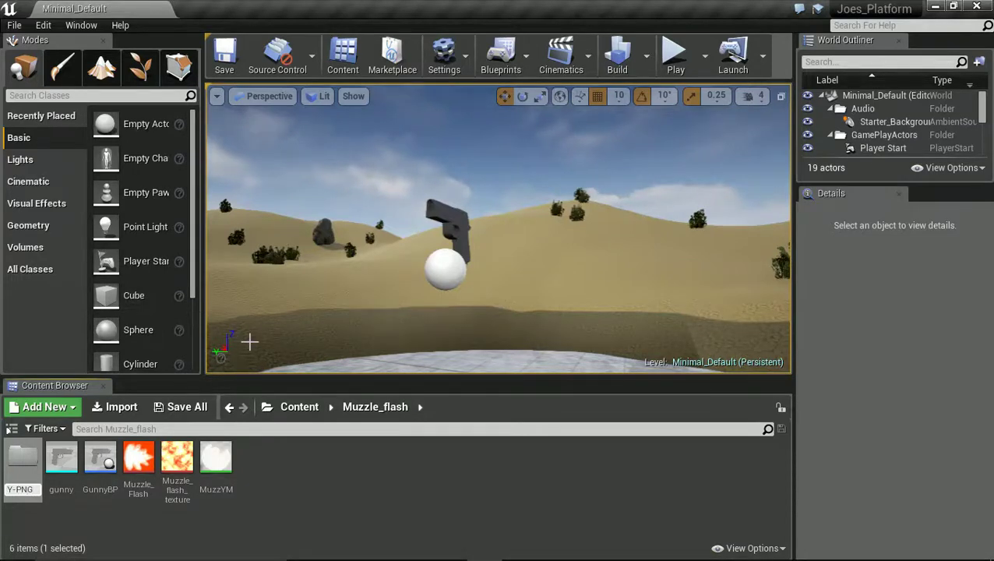
pyautogui.press('Return')
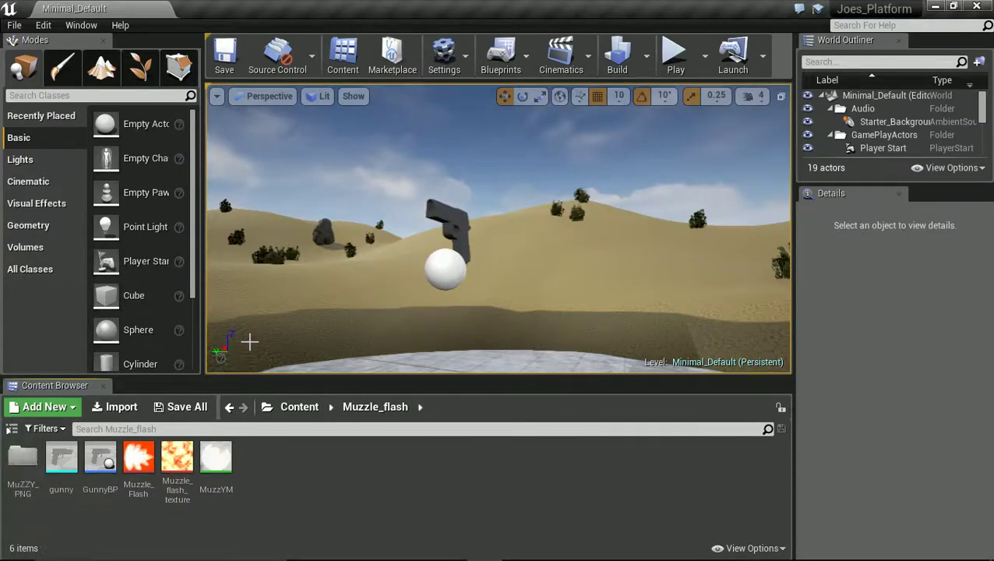
pyautogui.doubleClick(30, 463)
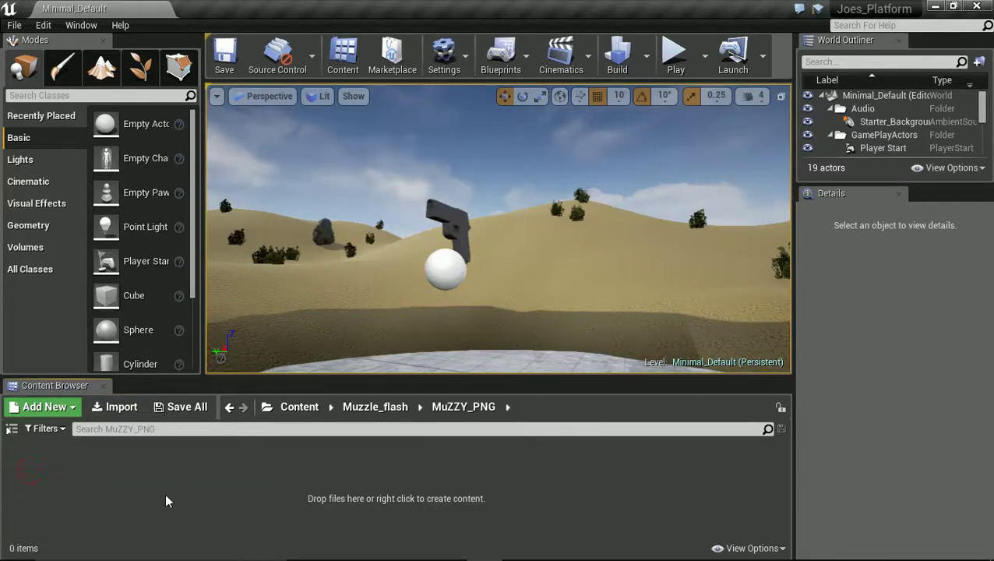
pyautogui.hotkey('alt', 'Tab')
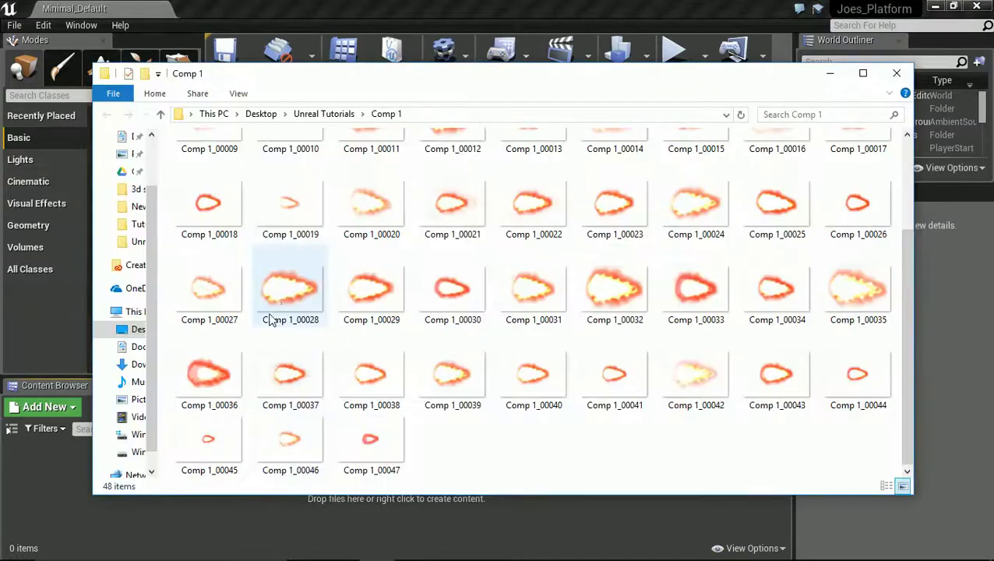
# Step: Select all 48 Comp 1 PNG frames in Explorer and drag them into MuZZY_PNG
pyautogui.scroll(3, 311, 373)
pyautogui.click(346, 426)
pyautogui.hotkey('ctrl', 'a')
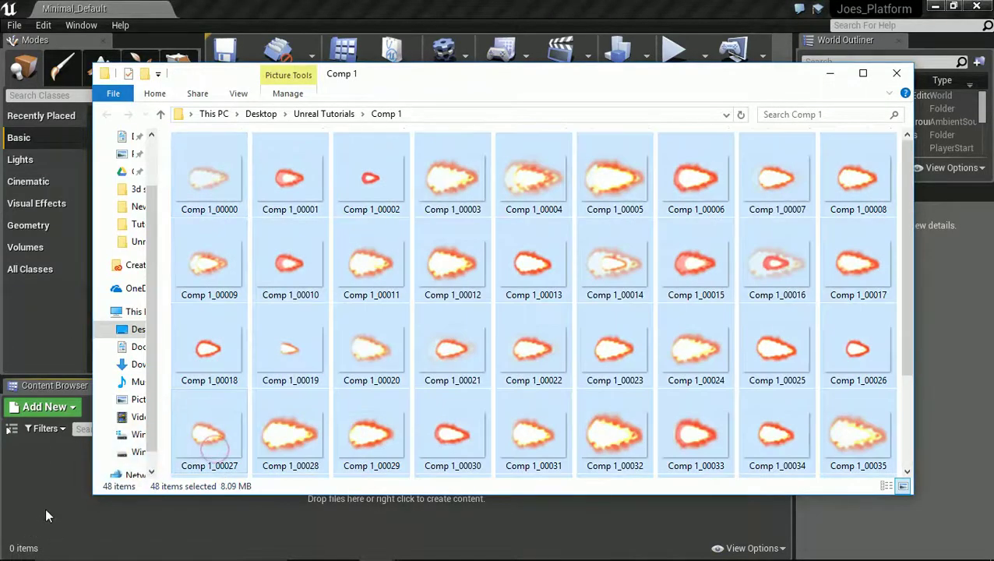
pyautogui.moveTo(109, 534); pyautogui.dragTo(108, 531)
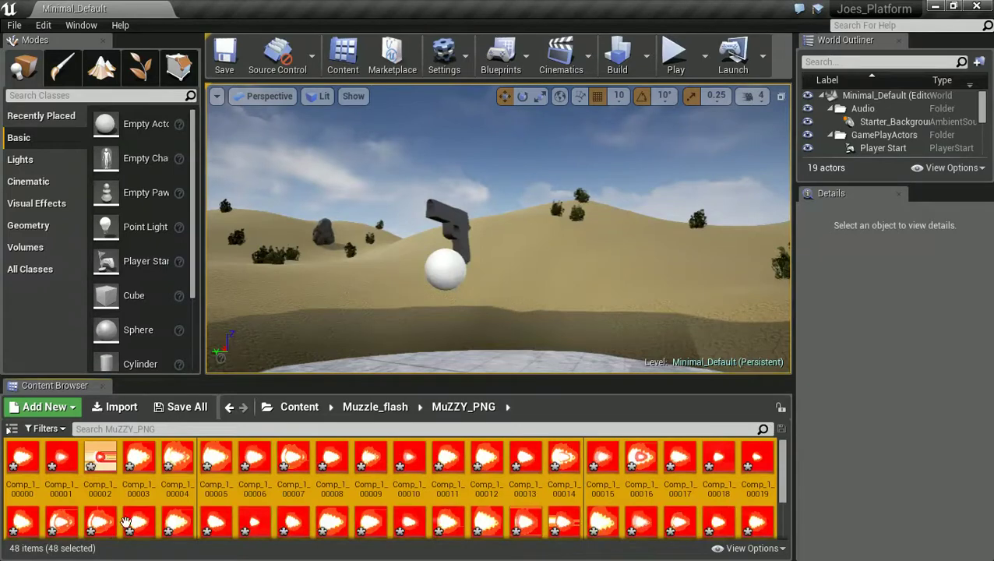
# Step: Create a sprite from each of the 48 imported textures
pyautogui.rightClick(172, 461)
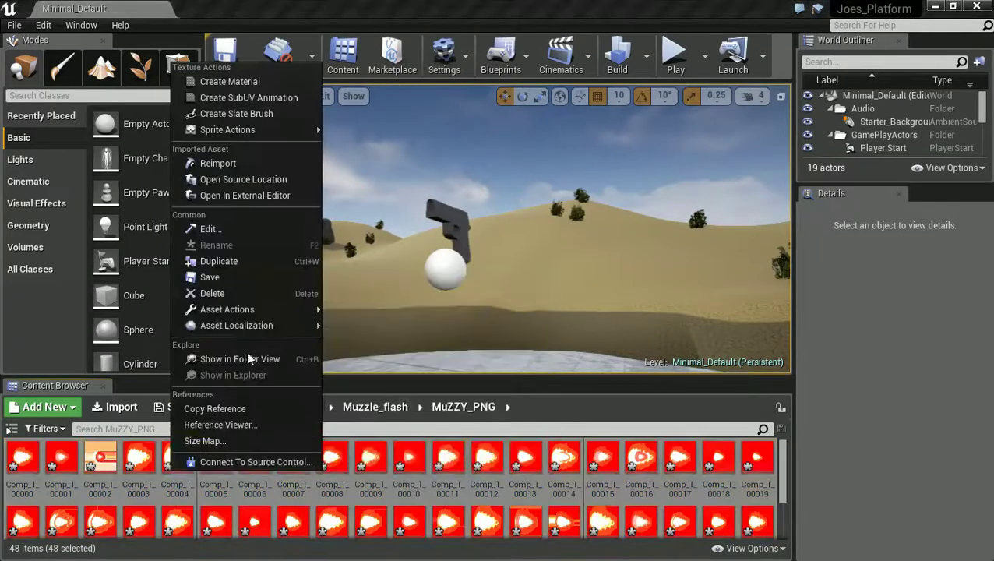
pyautogui.moveTo(257, 133)
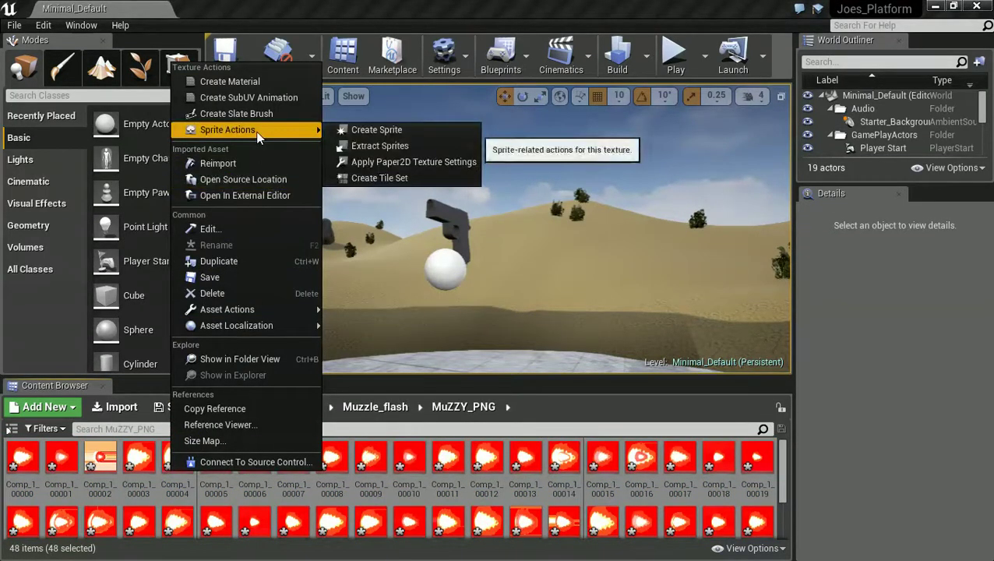
pyautogui.click(356, 137)
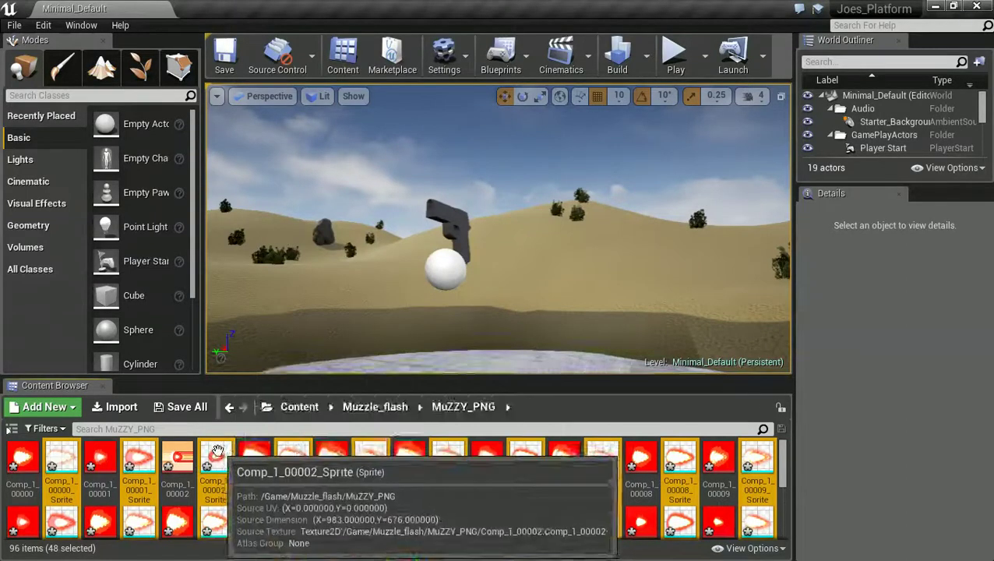
# Step: Combine the new sprites into a flipbook named MUZZLE_FLIP
pyautogui.rightClick(213, 452)
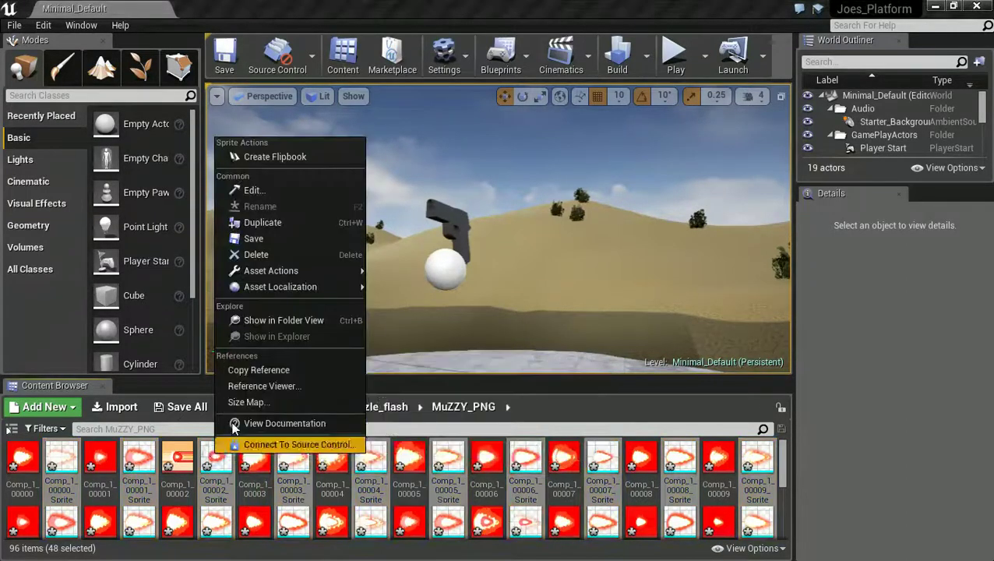
pyautogui.click(285, 158)
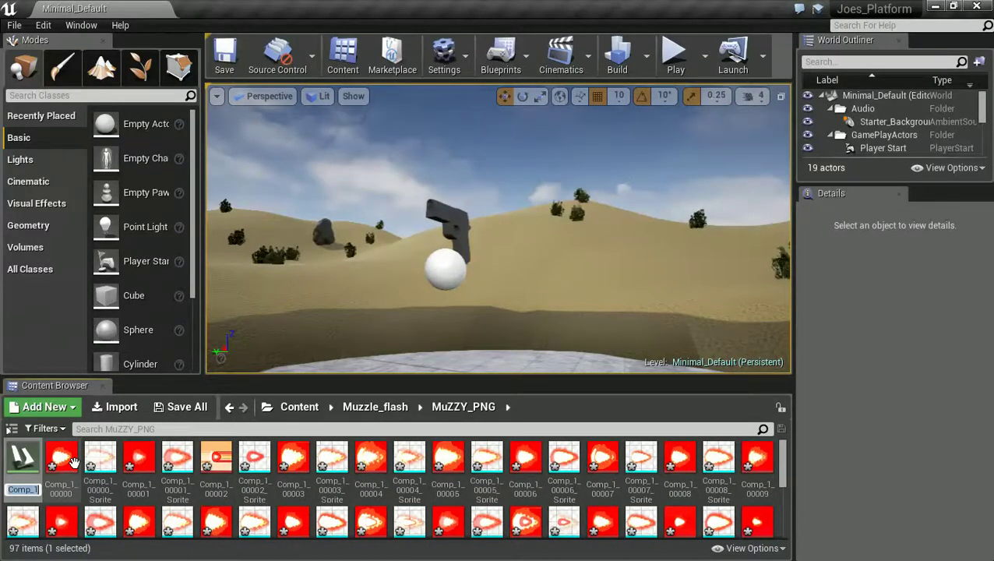
pyautogui.write('MUZZ')
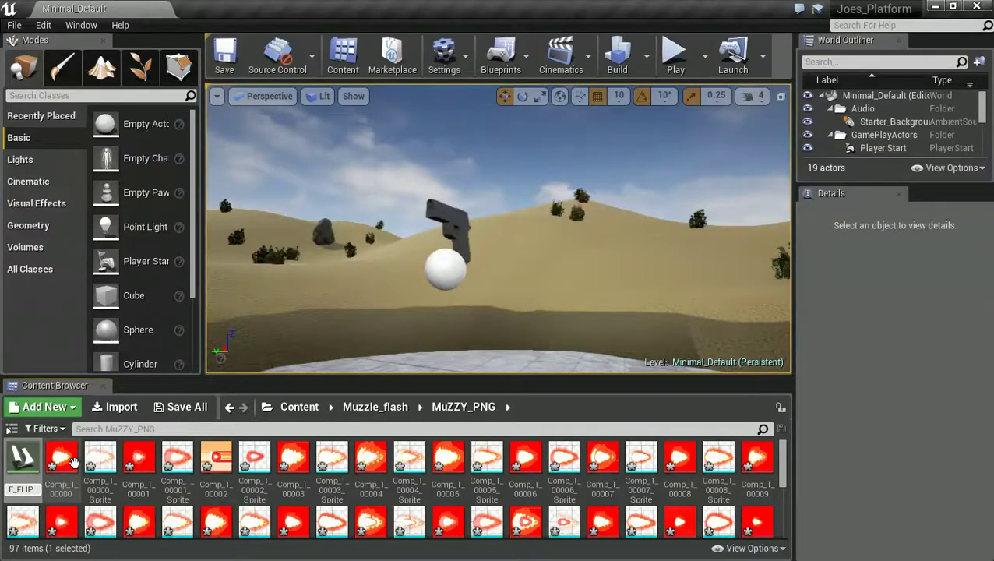
pyautogui.write('LE_FLIP')
pyautogui.press('Return')
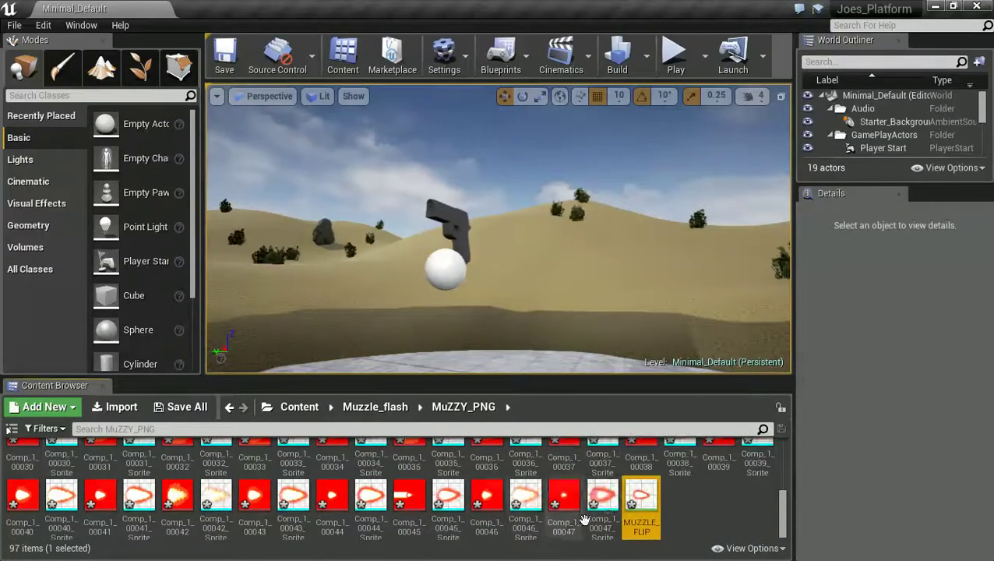
# Step: Open MUZZLE_FLIP and set its Frames Per Second to 24
pyautogui.doubleClick(640, 499)
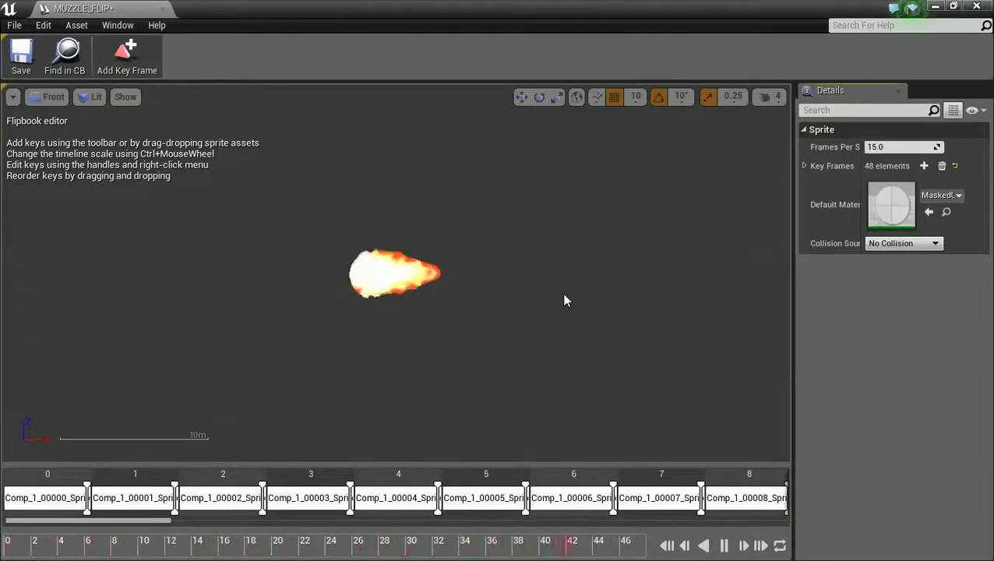
pyautogui.click(878, 147)
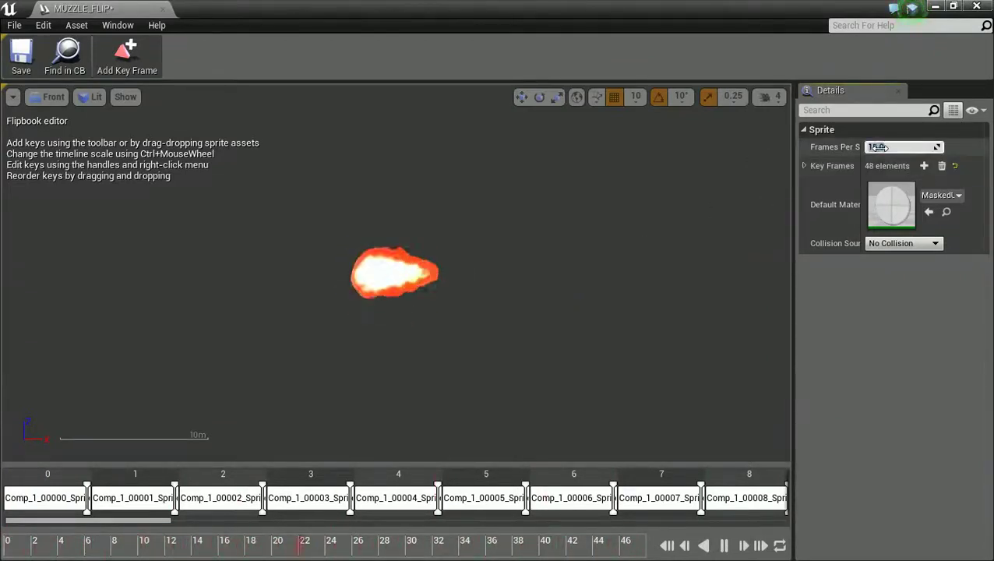
pyautogui.write('24')
pyautogui.press('Return')
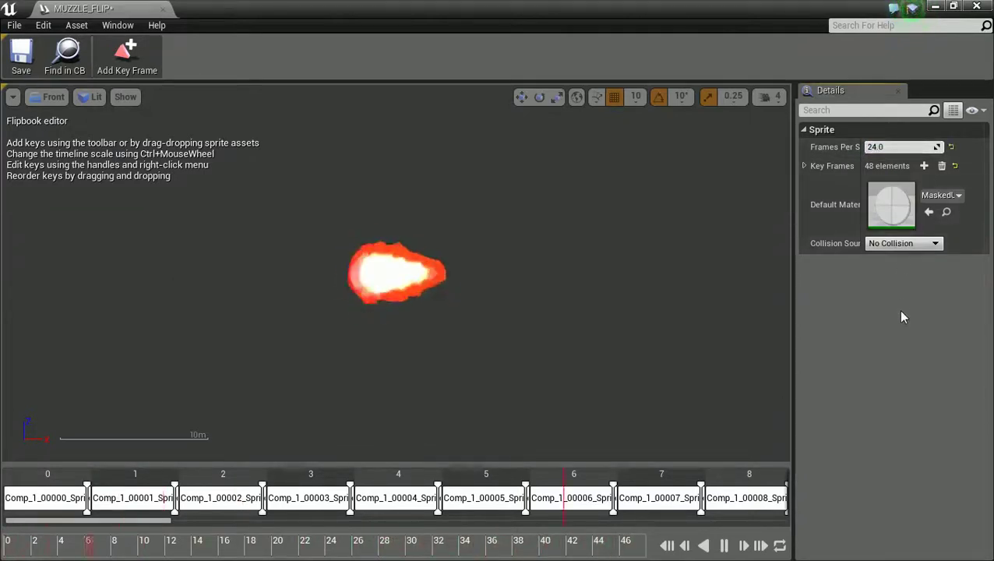
# Step: Briefly try 30 fps, revert to 24, zoom the preview in, then close the editor
pyautogui.click(906, 149)
pyautogui.write('30')
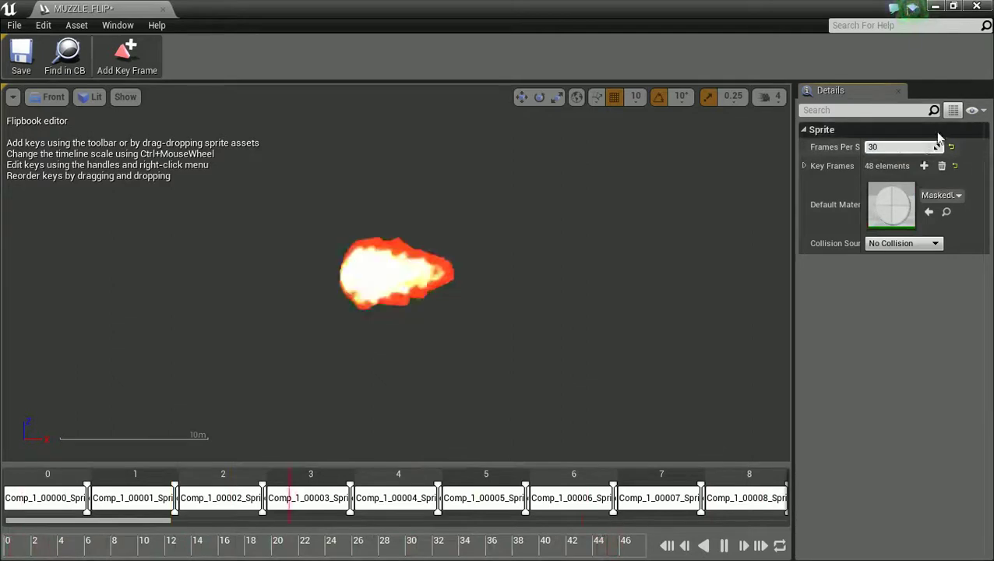
pyautogui.press('Return')
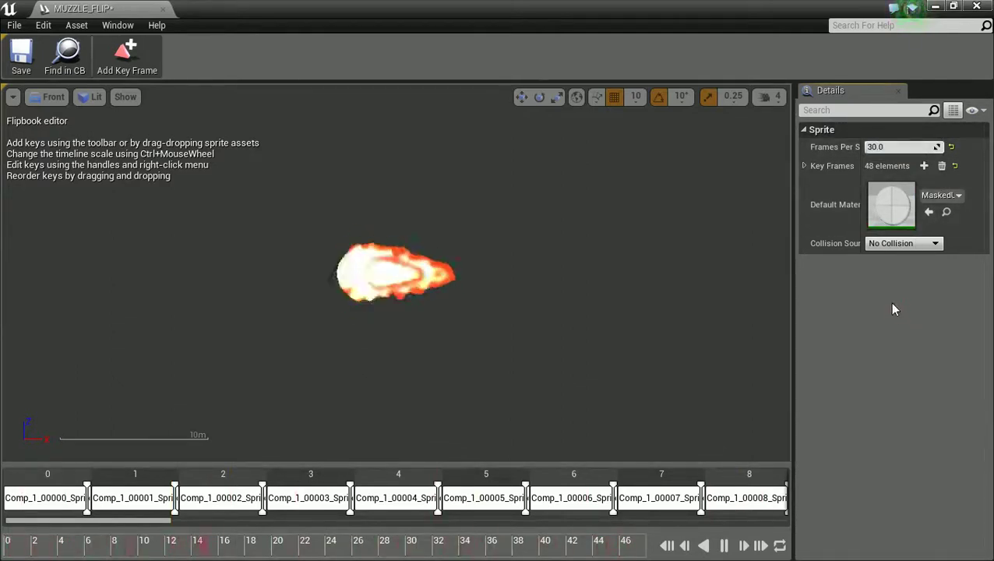
pyautogui.click(890, 147)
pyautogui.write('24')
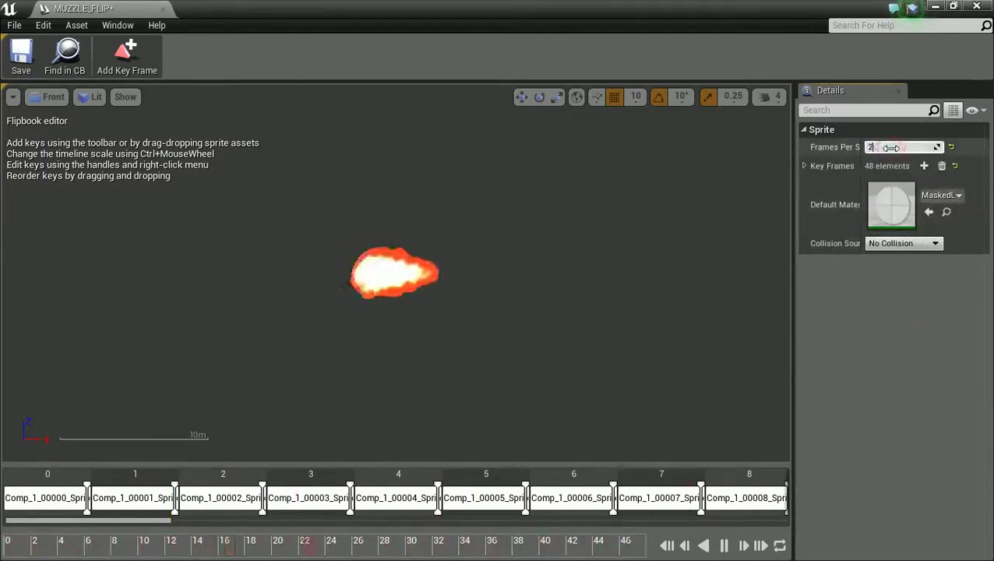
pyautogui.click(883, 327)
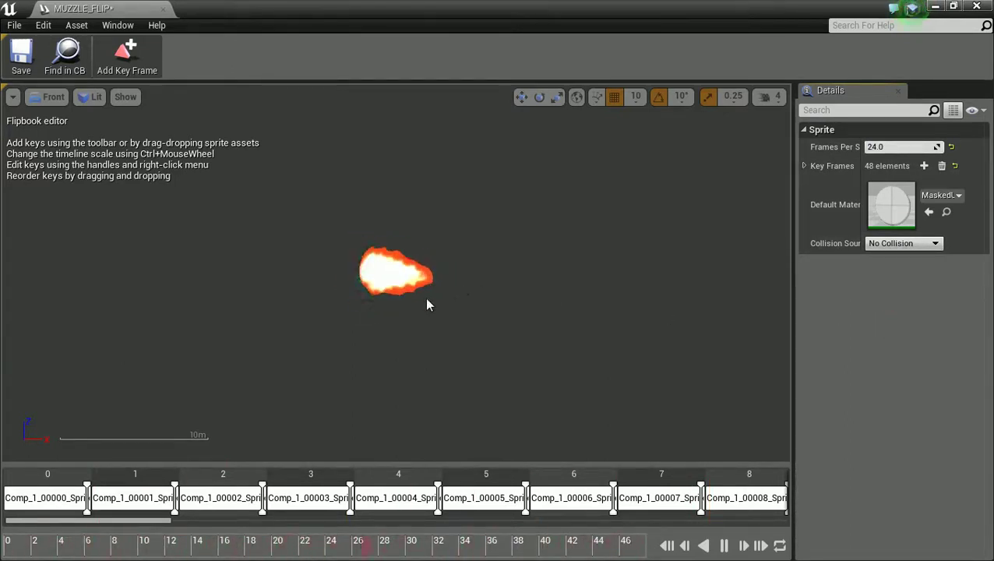
pyautogui.scroll(3, 406, 278)
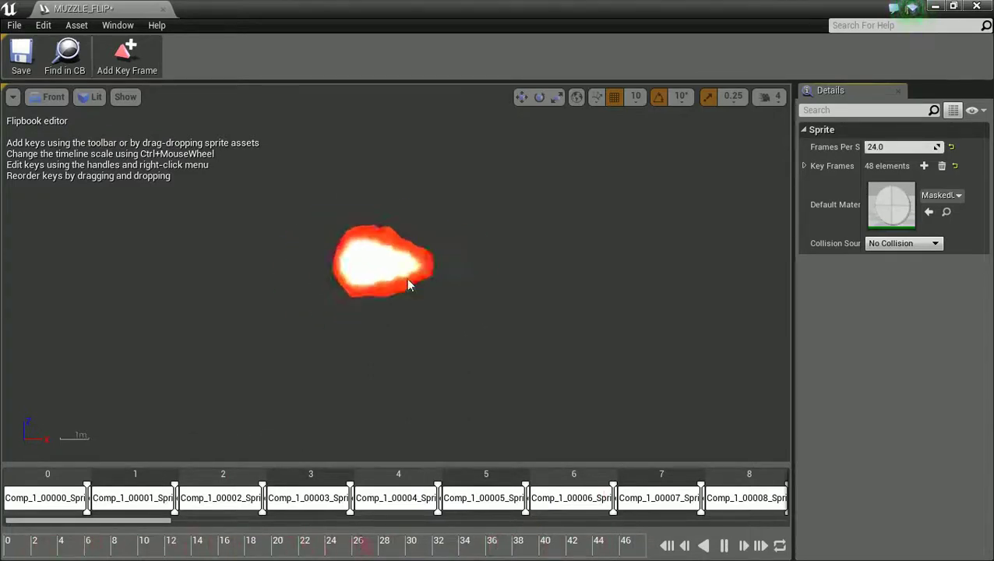
pyautogui.scroll(2, 409, 279)
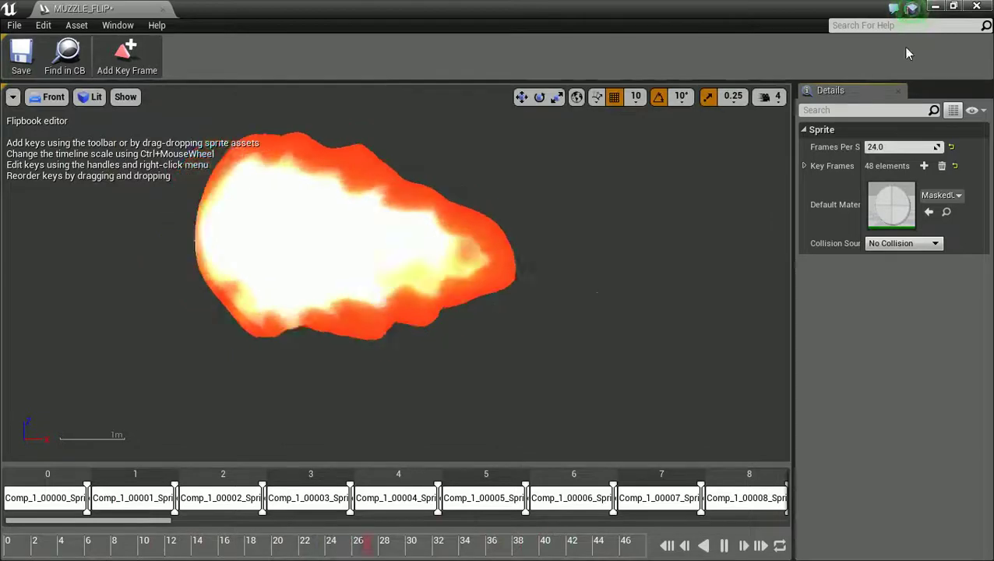
pyautogui.click(978, 7)
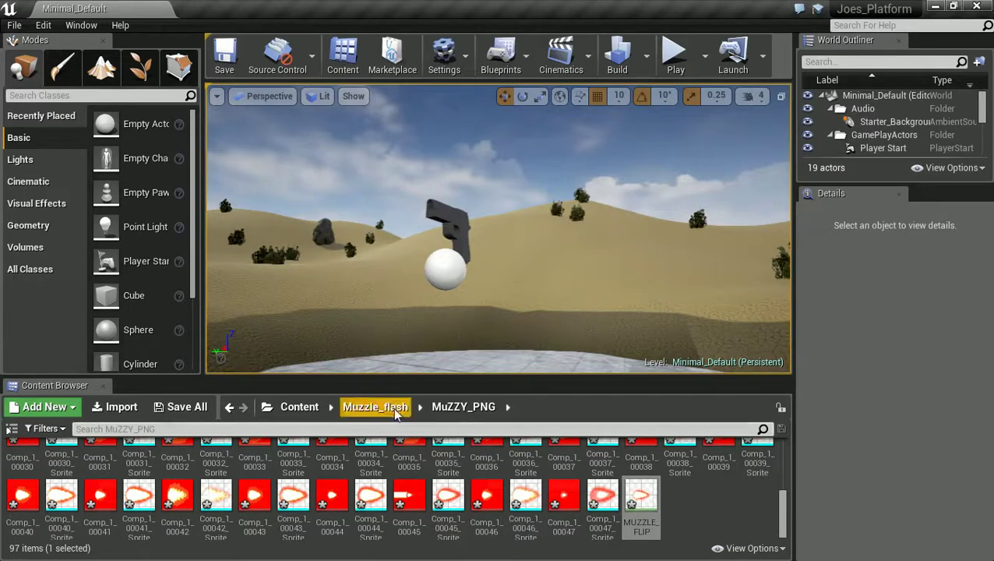
# Step: Create an Actor-based Blueprint Class in Muzzle_flash named GUNNY2D_BP
pyautogui.click(357, 412)
pyautogui.click(69, 467)
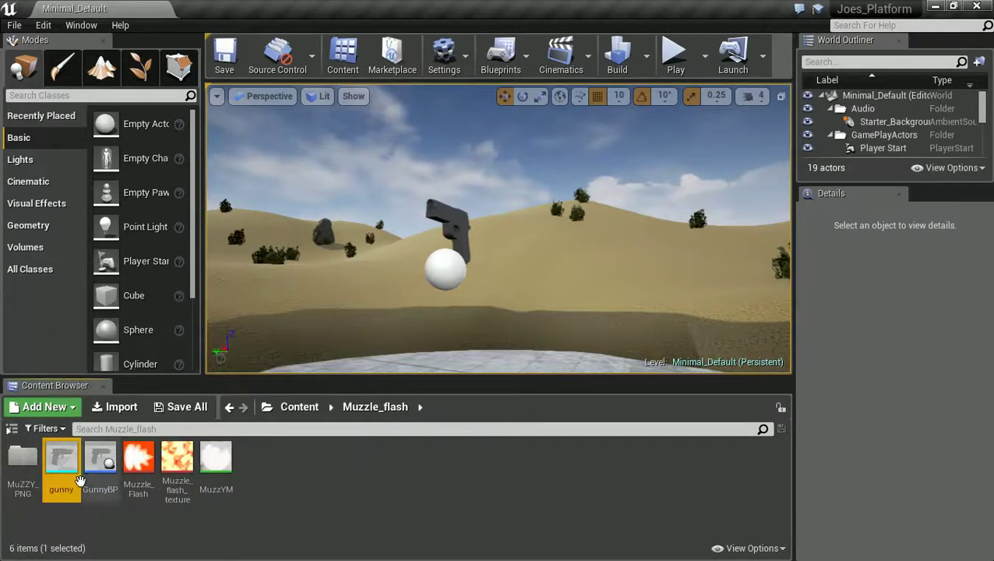
pyautogui.rightClick(270, 465)
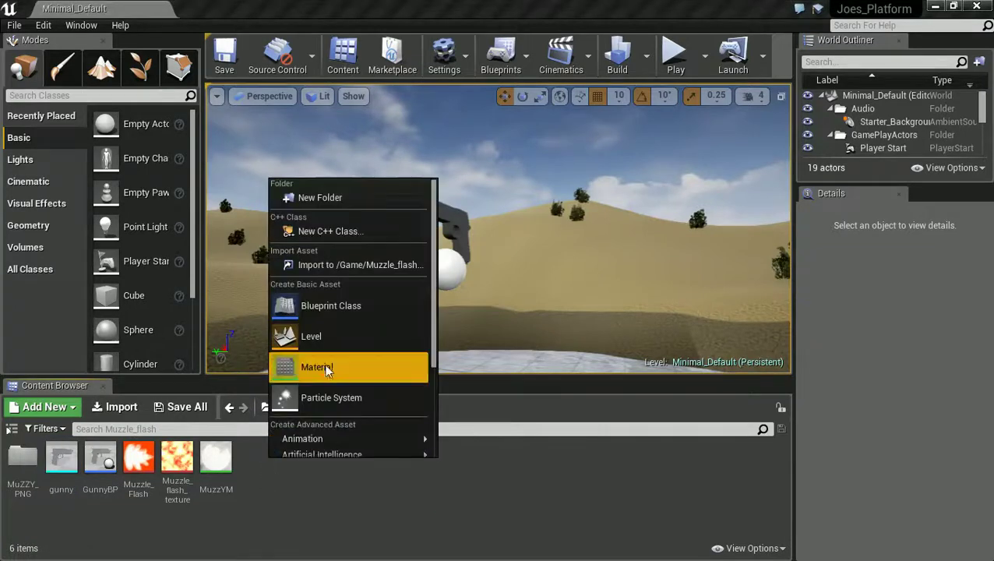
pyautogui.click(330, 308)
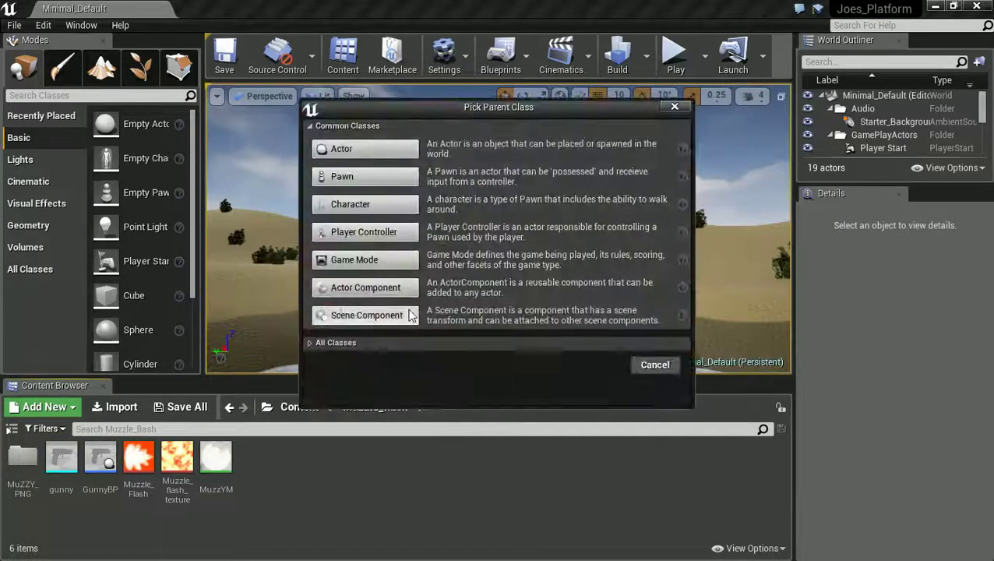
pyautogui.click(355, 145)
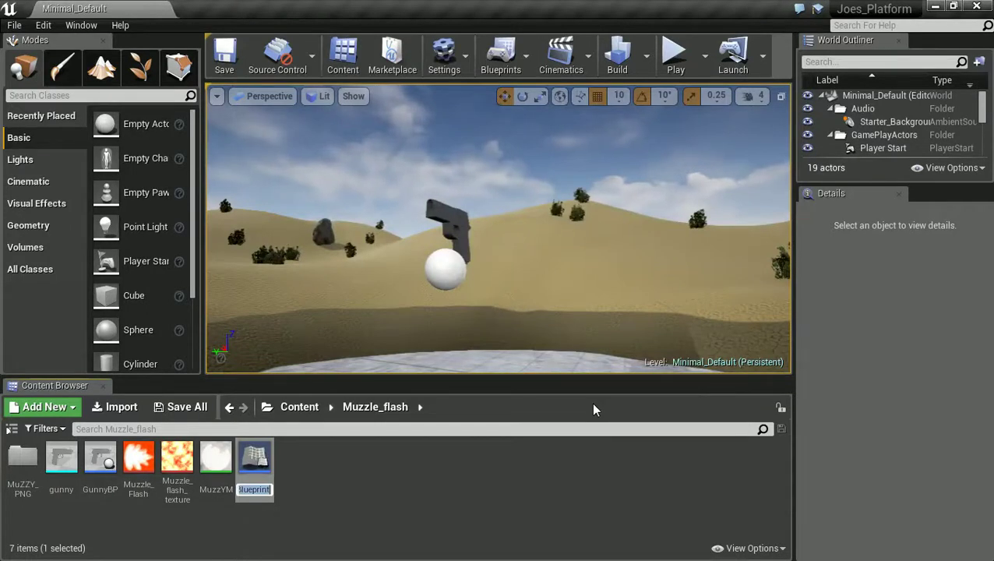
pyautogui.write('GUNNY')
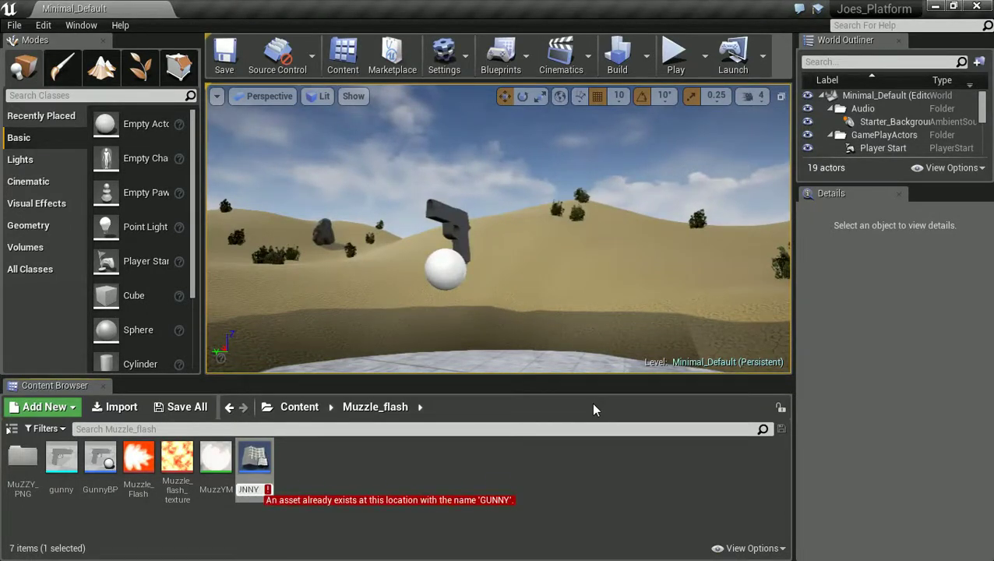
pyautogui.write('@')
pyautogui.press('BackSpace')
pyautogui.write('2D_BP')
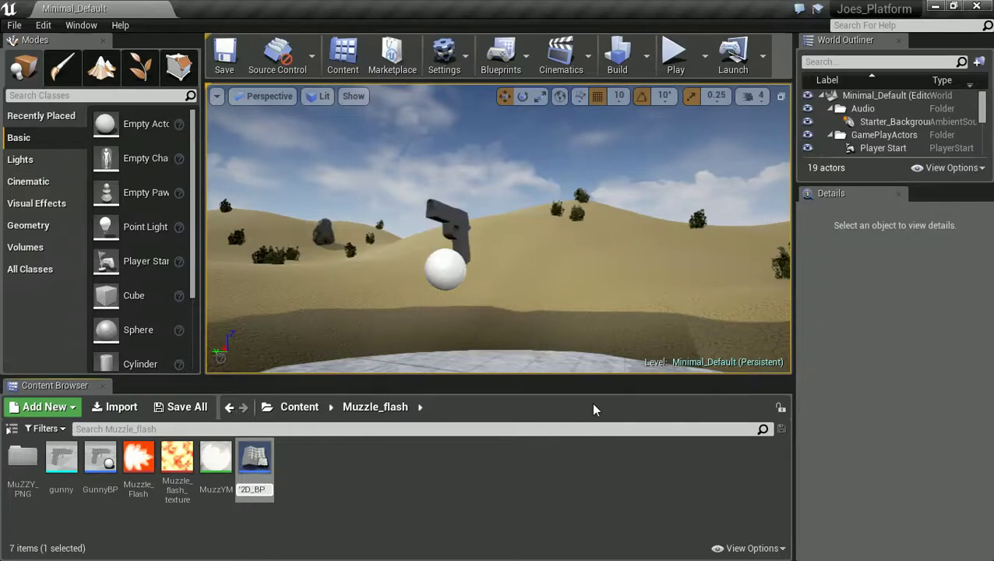
pyautogui.press('Return')
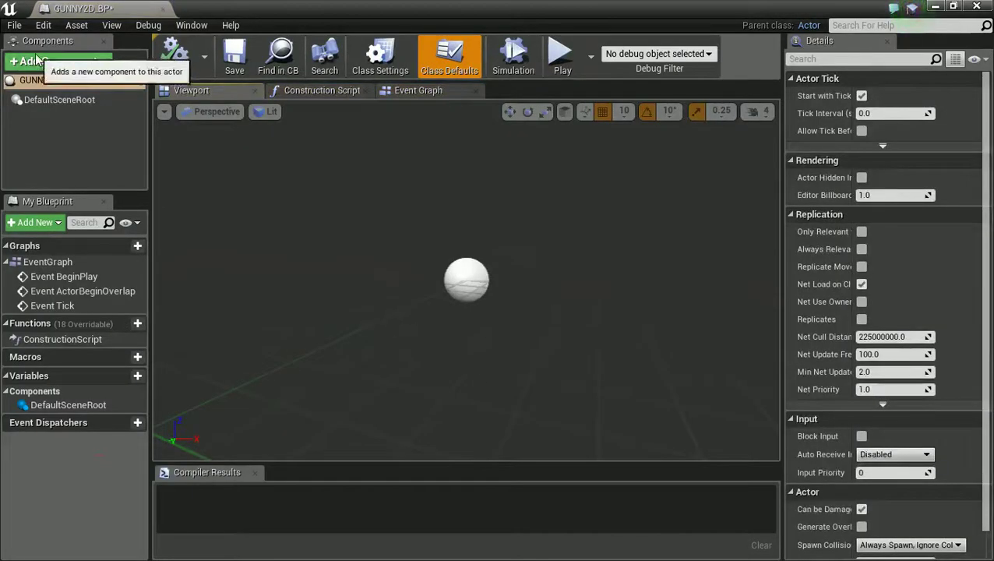
# Step: Add a Static Mesh component using the gunny mesh with lambert8 as its material
pyautogui.click(36, 61)
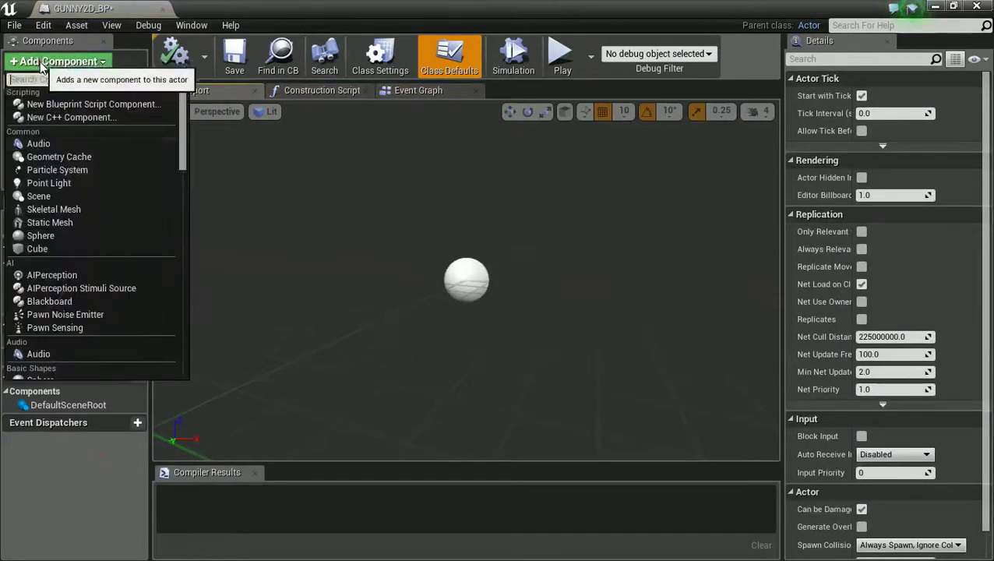
pyautogui.click(82, 223)
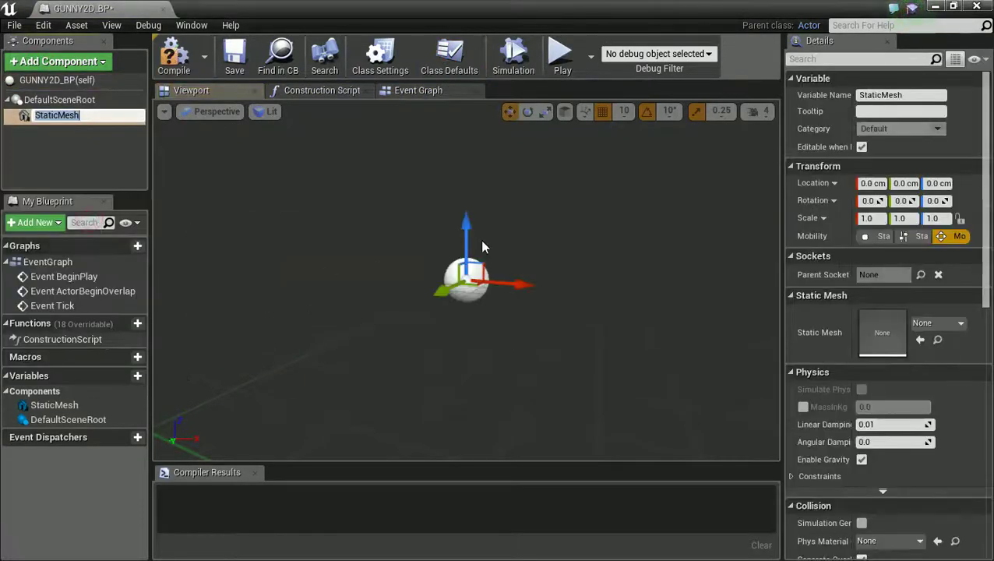
pyautogui.click(960, 325)
pyautogui.write('gy')
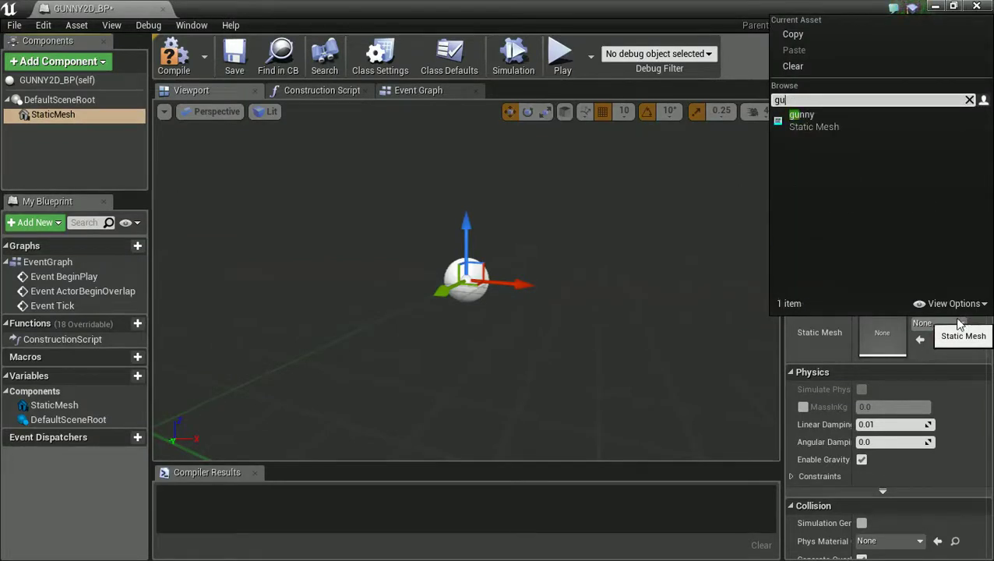
pyautogui.press('Return')
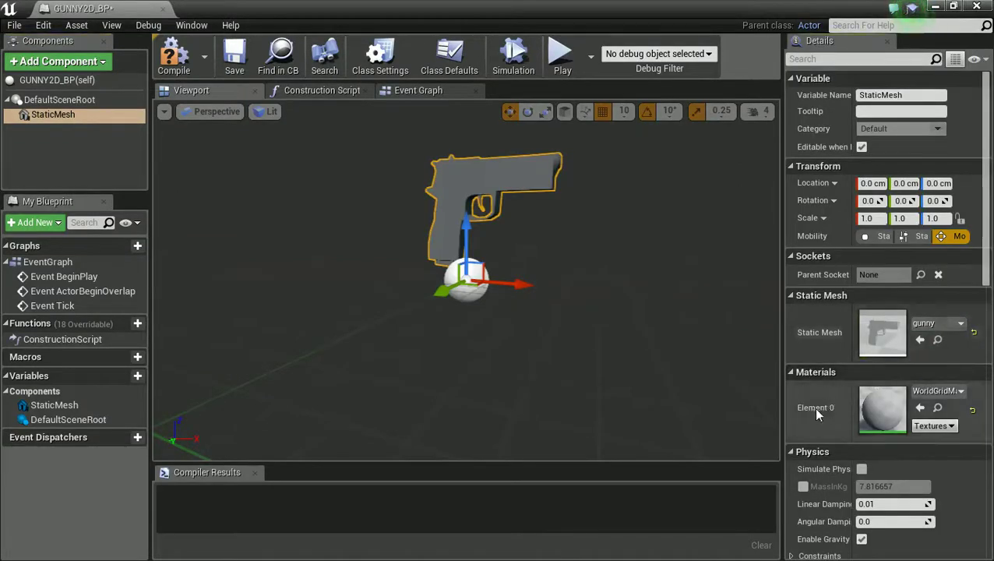
pyautogui.click(927, 392)
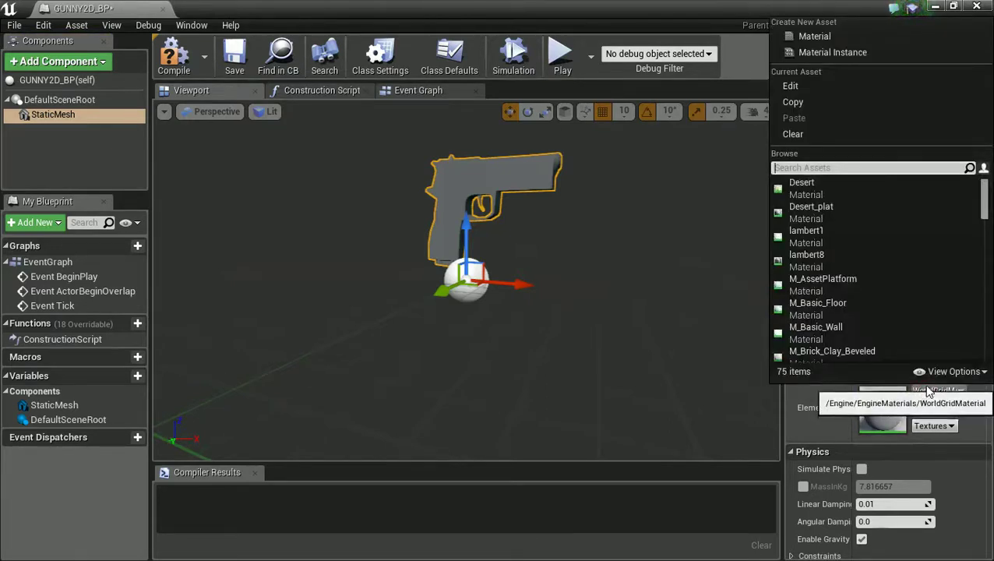
pyautogui.click(827, 260)
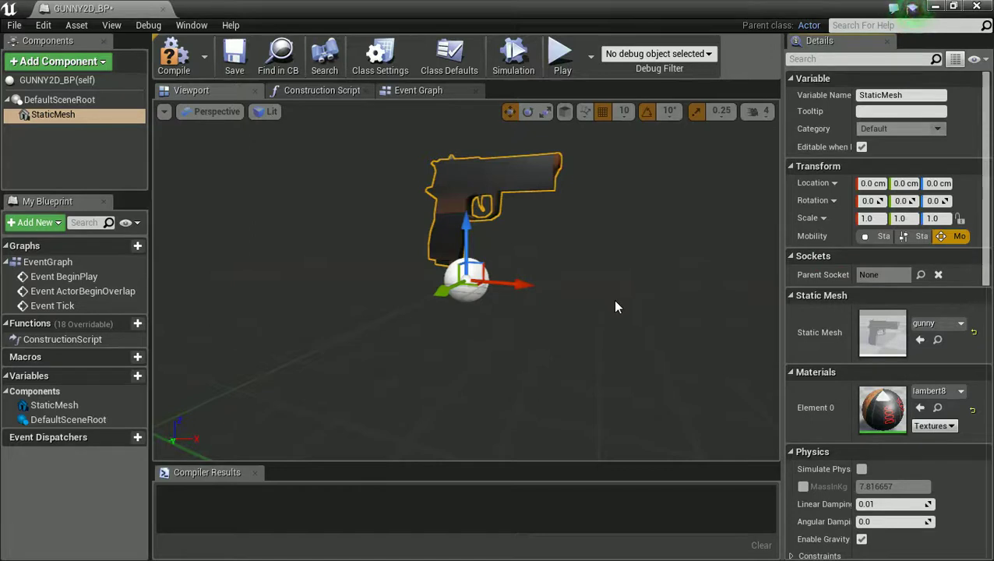
pyautogui.click(93, 165)
# Step: Add a Paper Flipbook component and set its Source Flipbook to MUZZLE_FLIP
pyautogui.click(68, 64)
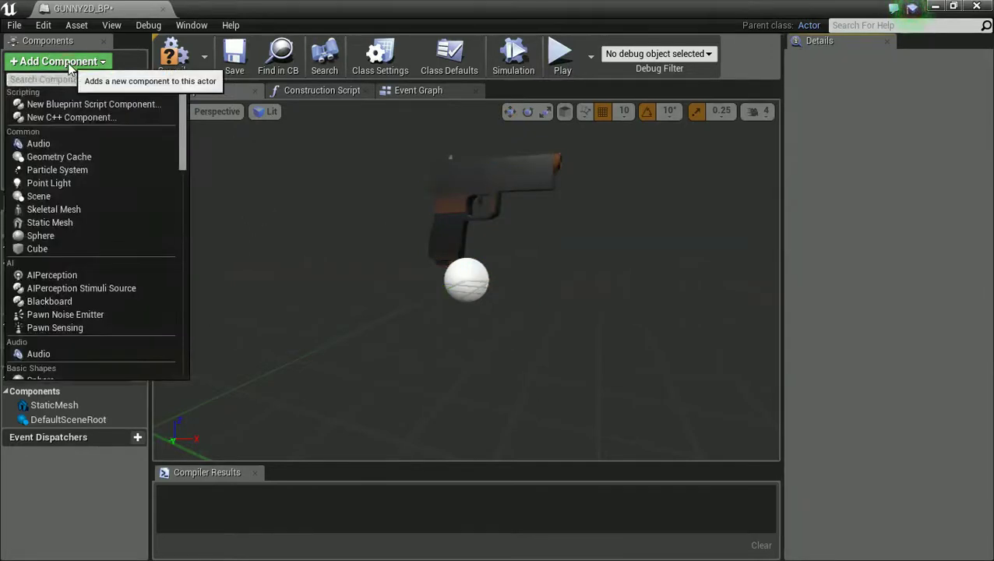
pyautogui.write('flip')
pyautogui.click(56, 104)
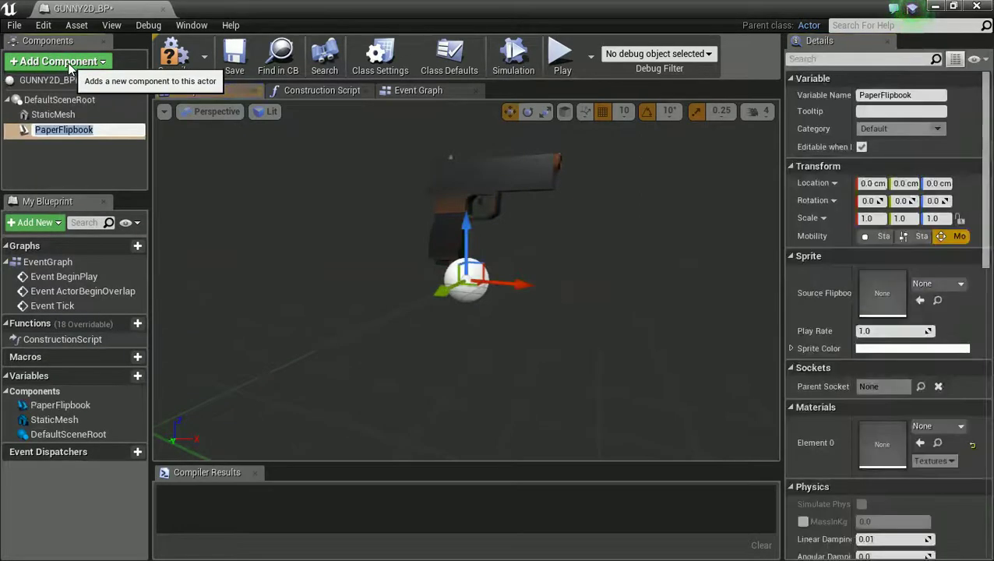
pyautogui.click(65, 154)
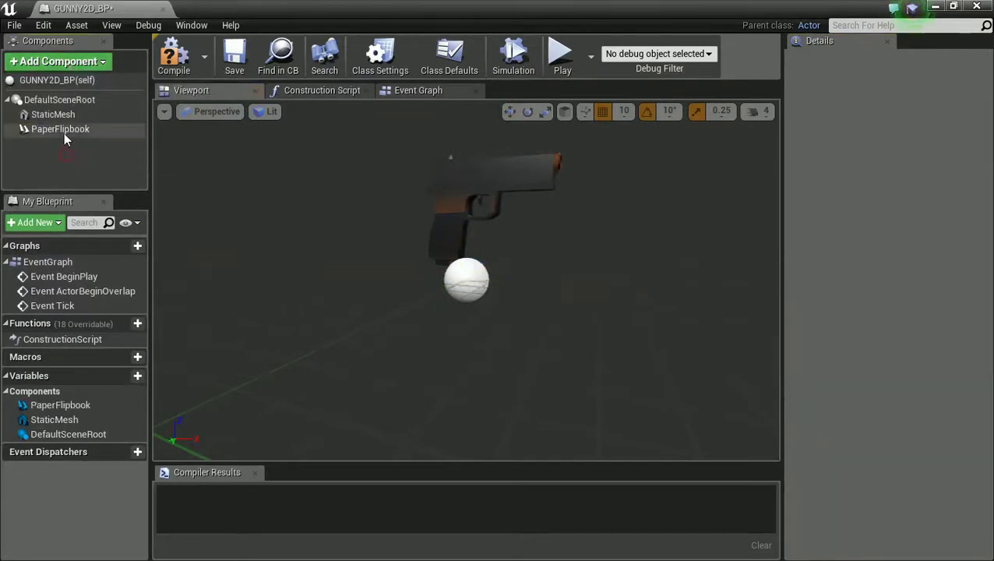
pyautogui.click(64, 131)
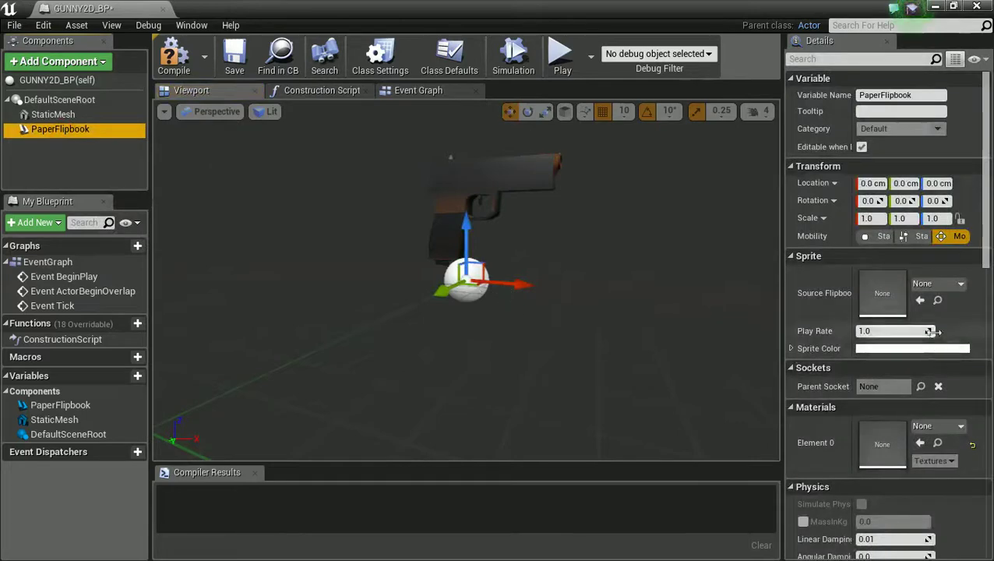
pyautogui.click(936, 284)
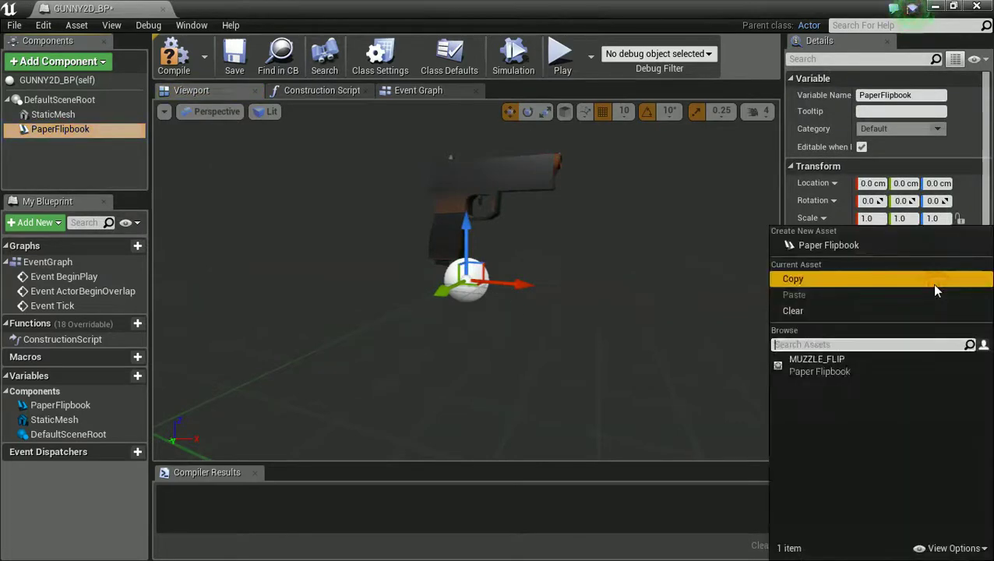
pyautogui.click(845, 371)
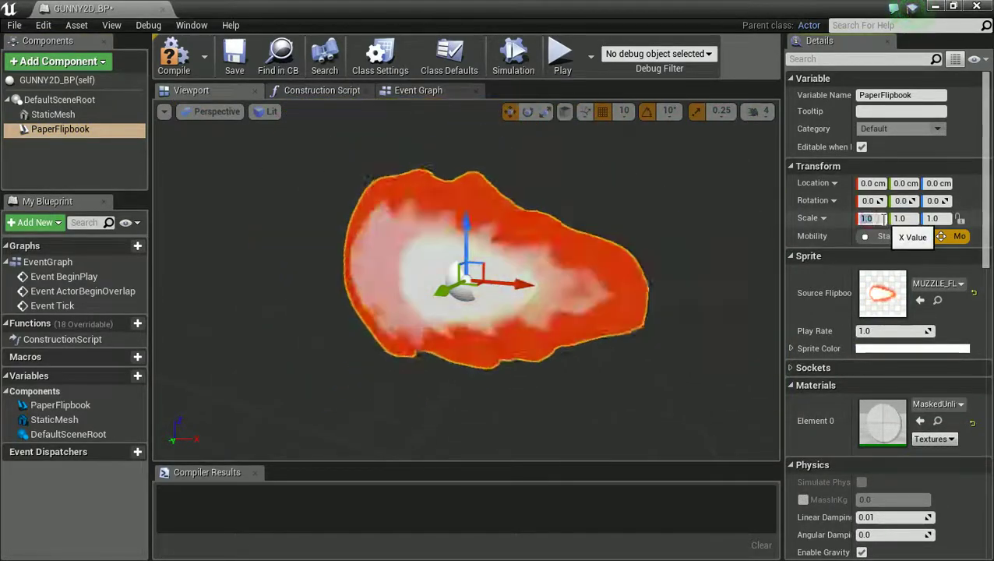
# Step: Scale the flipbook to 0.2, nudge it forward and up, then reduce scale to 0.1
pyautogui.write('0.2')
pyautogui.press('Tab')
pyautogui.write('0.2')
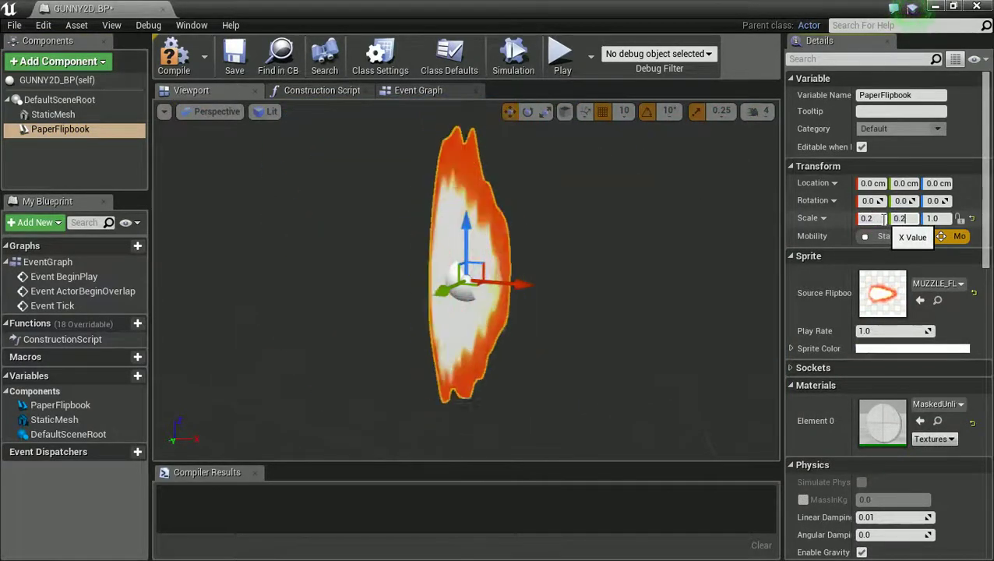
pyautogui.press('Tab')
pyautogui.write('0.2')
pyautogui.press('Return')
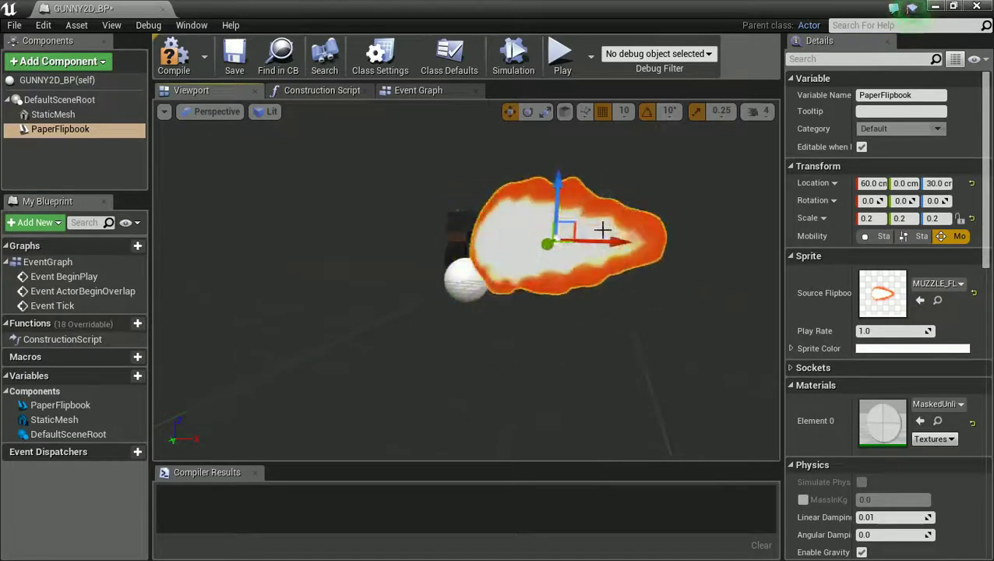
pyautogui.moveTo(623, 240); pyautogui.dragTo(654, 247)
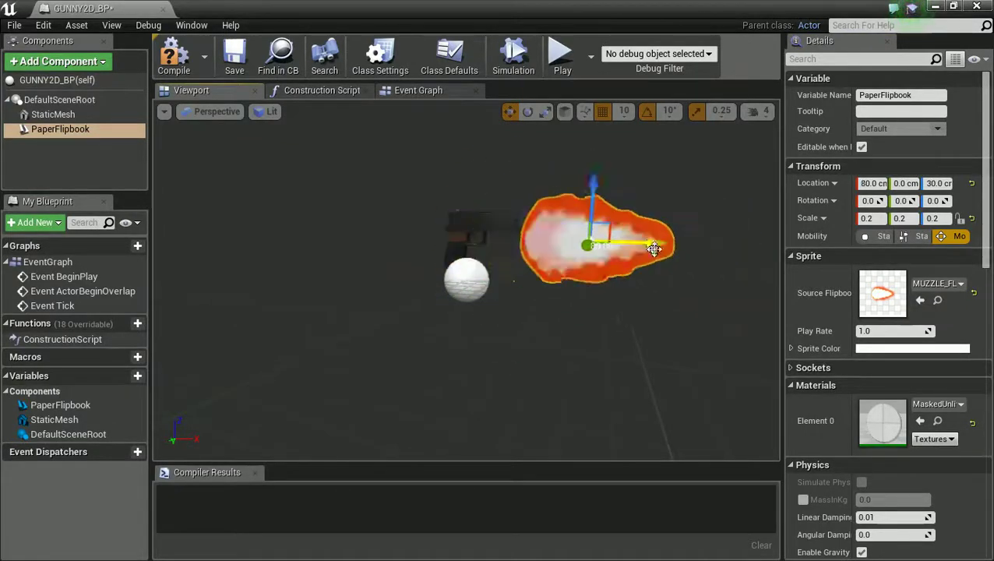
pyautogui.moveTo(593, 199); pyautogui.dragTo(593, 180)
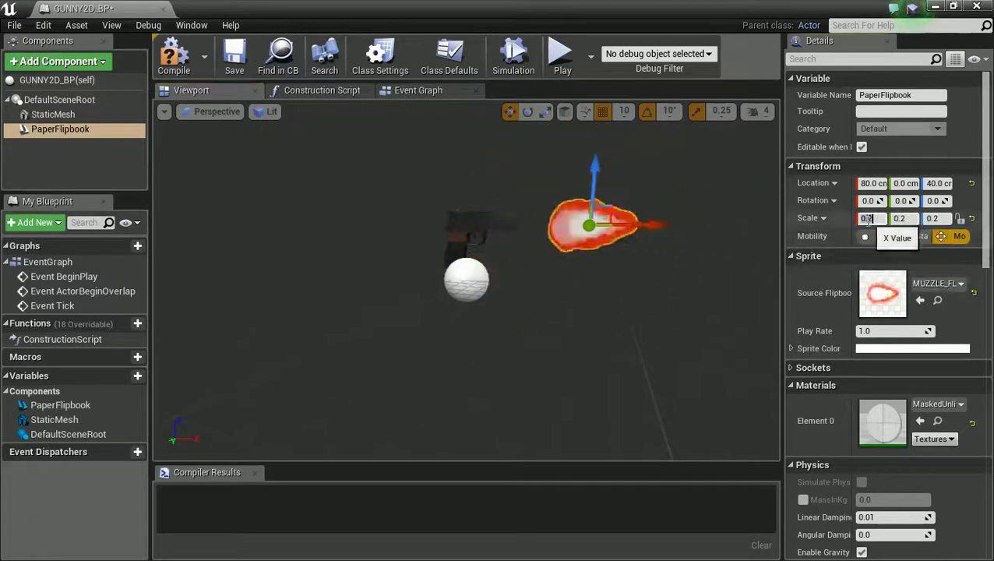
pyautogui.press('Tab')
pyautogui.write('0')
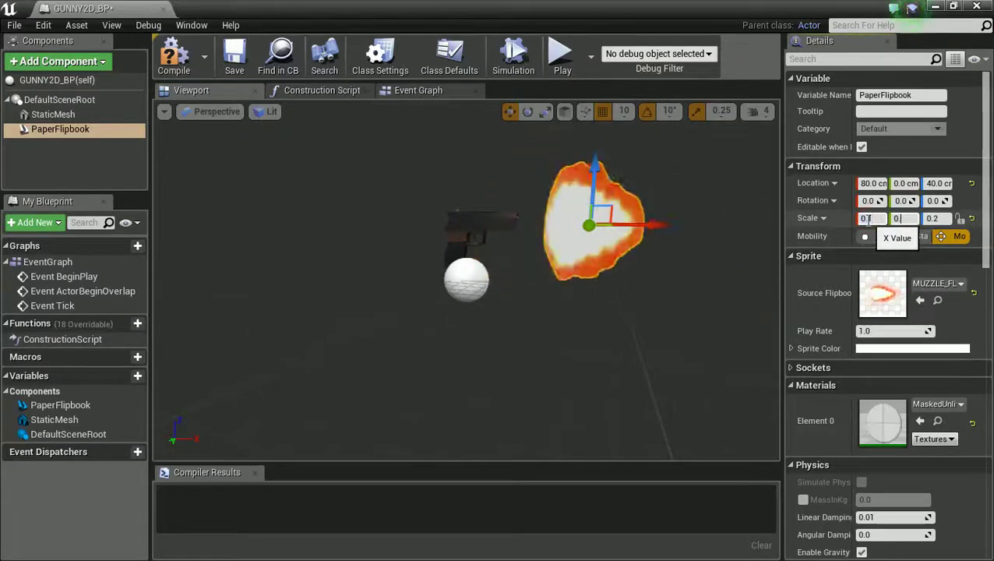
pyautogui.write('.1')
pyautogui.press('Tab')
pyautogui.write('0.1')
pyautogui.press('Return')
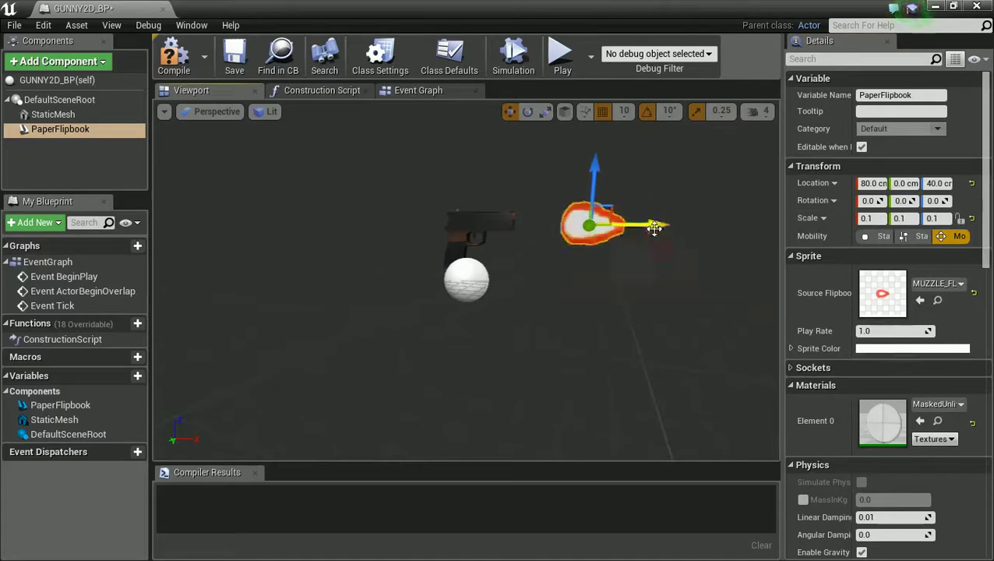
# Step: Position the flash at 60, -10, 40 at the barrel tip and compile the blueprint
pyautogui.moveTo(653, 226); pyautogui.dragTo(637, 225)
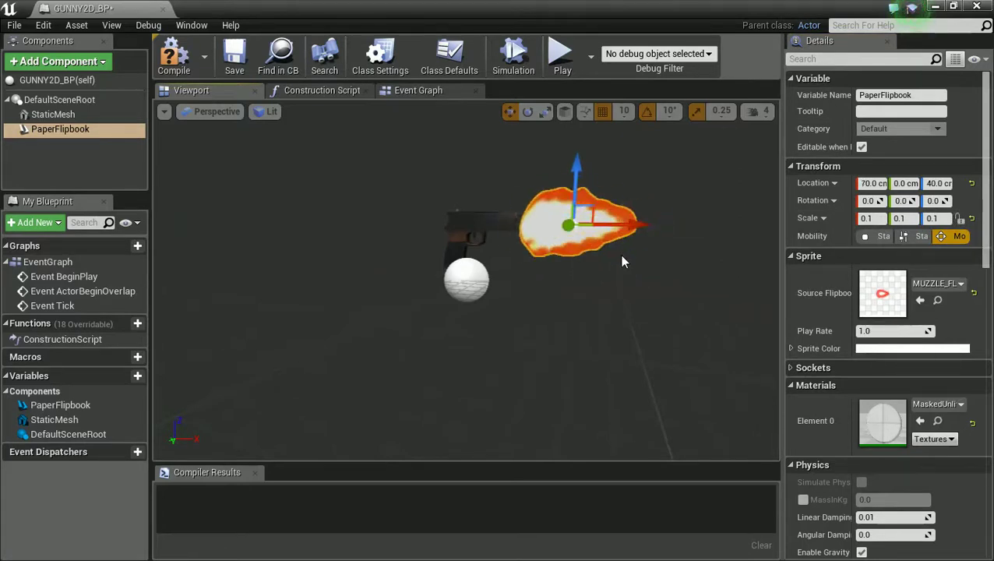
pyautogui.moveTo(660, 309); pyautogui.dragTo(359, 235, button='right')
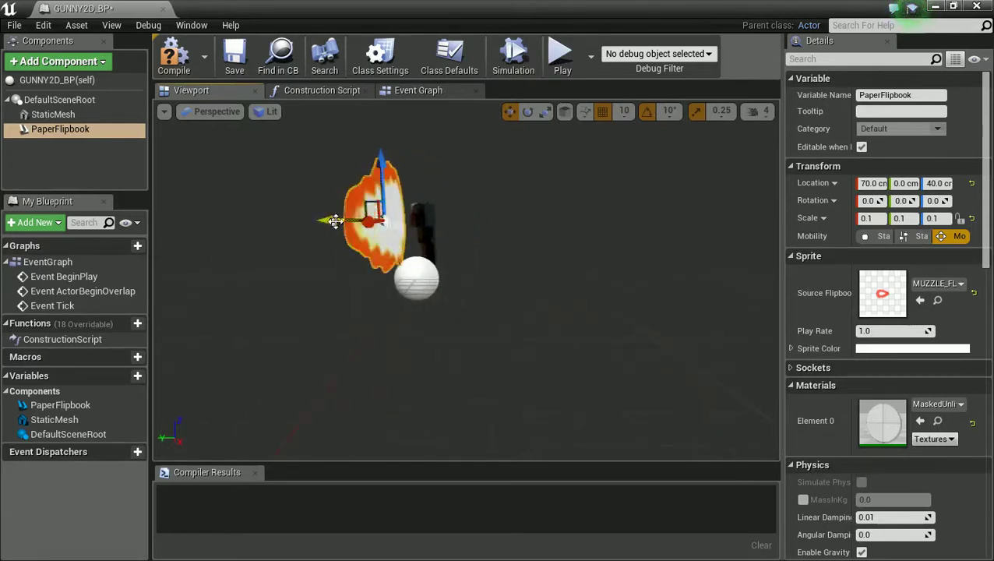
pyautogui.moveTo(331, 220); pyautogui.dragTo(350, 221)
pyautogui.moveTo(449, 292); pyautogui.dragTo(565, 257, button='right')
pyautogui.press('f')
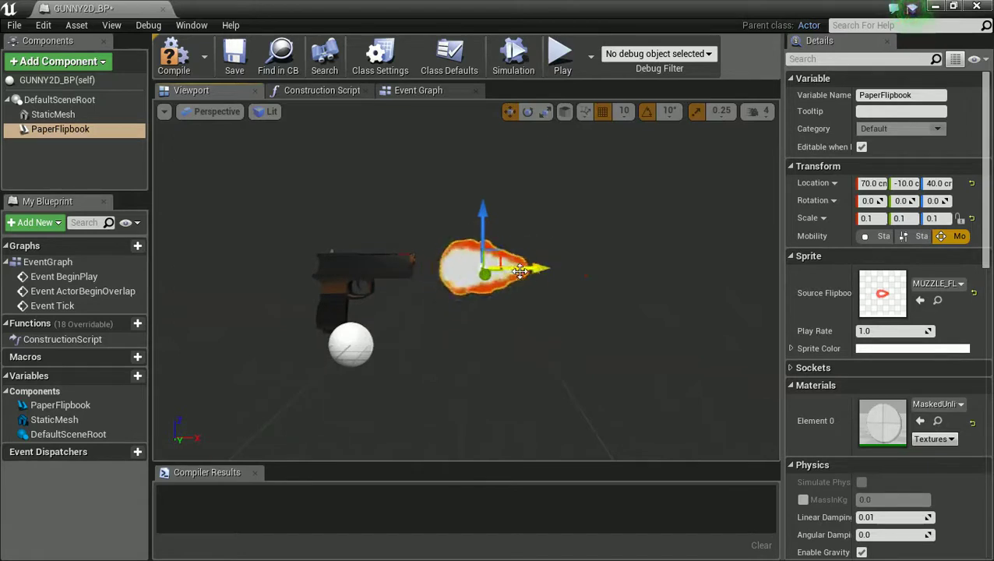
pyautogui.moveTo(544, 268); pyautogui.dragTo(525, 270)
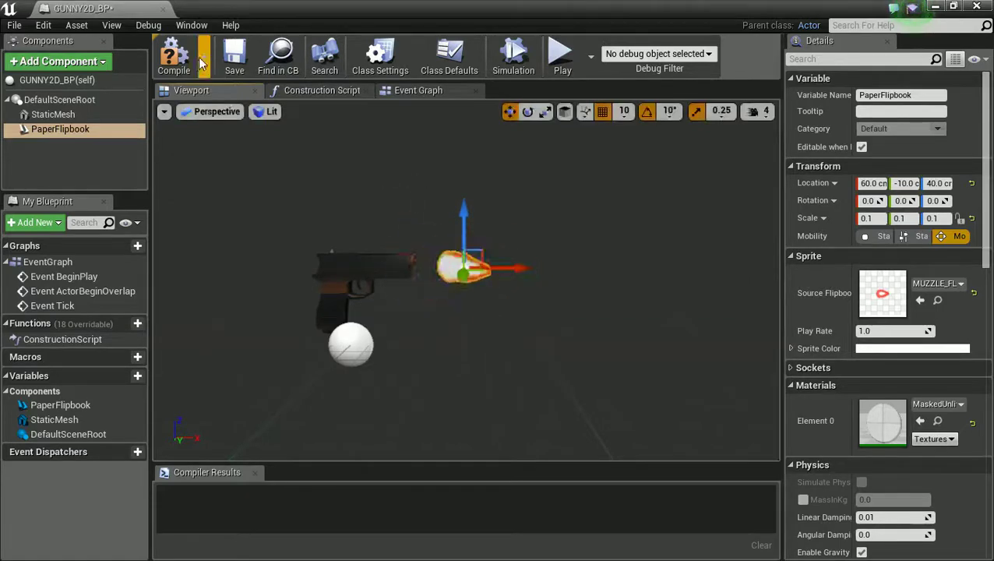
pyautogui.click(170, 53)
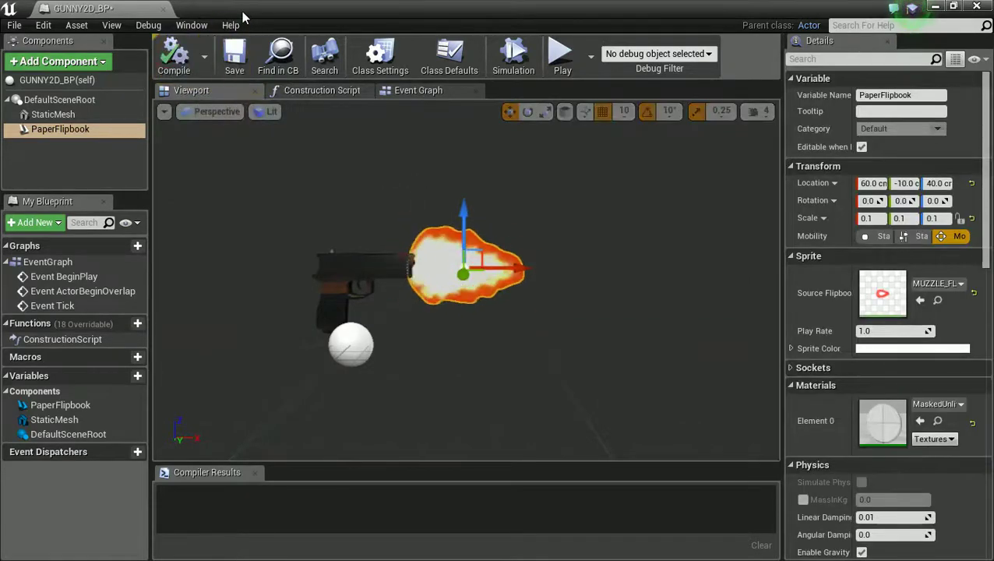
# Step: Drag GUNNY2D_BP into the level beside the white sphere and enlarge it with the scale gizmo
pyautogui.moveTo(243, 18); pyautogui.dragTo(993, 117)
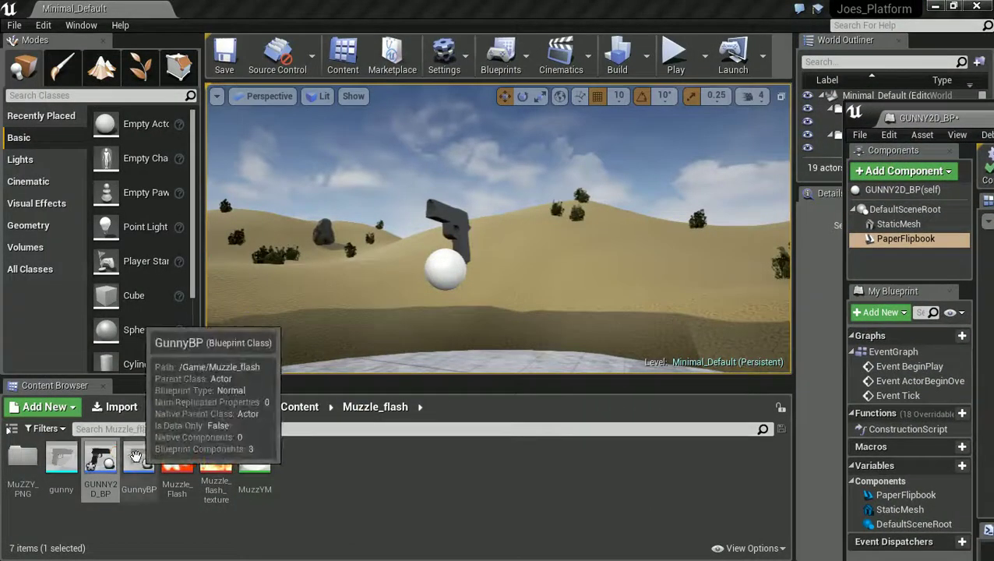
pyautogui.moveTo(101, 461); pyautogui.dragTo(545, 321)
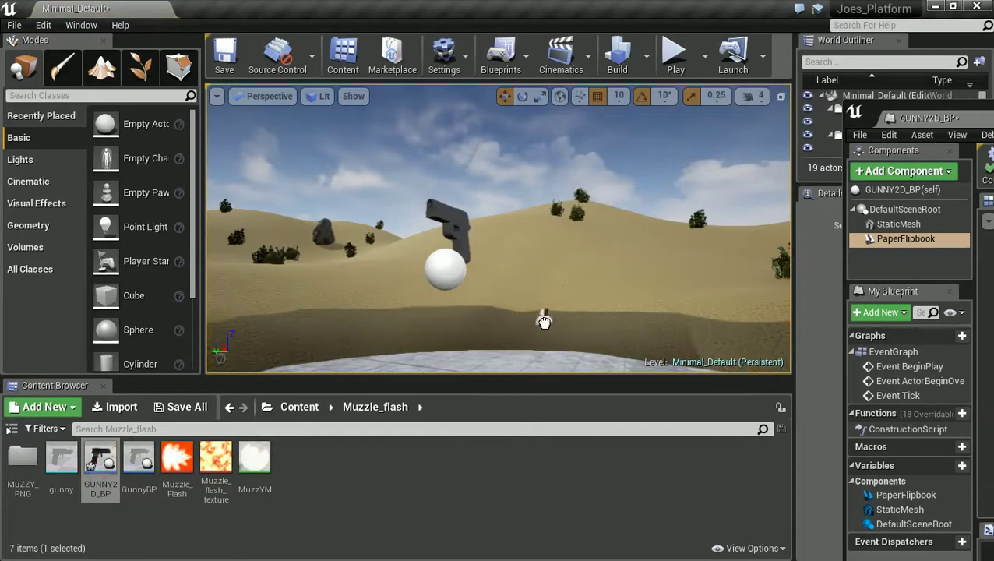
pyautogui.moveTo(544, 364); pyautogui.dragTo(545, 359)
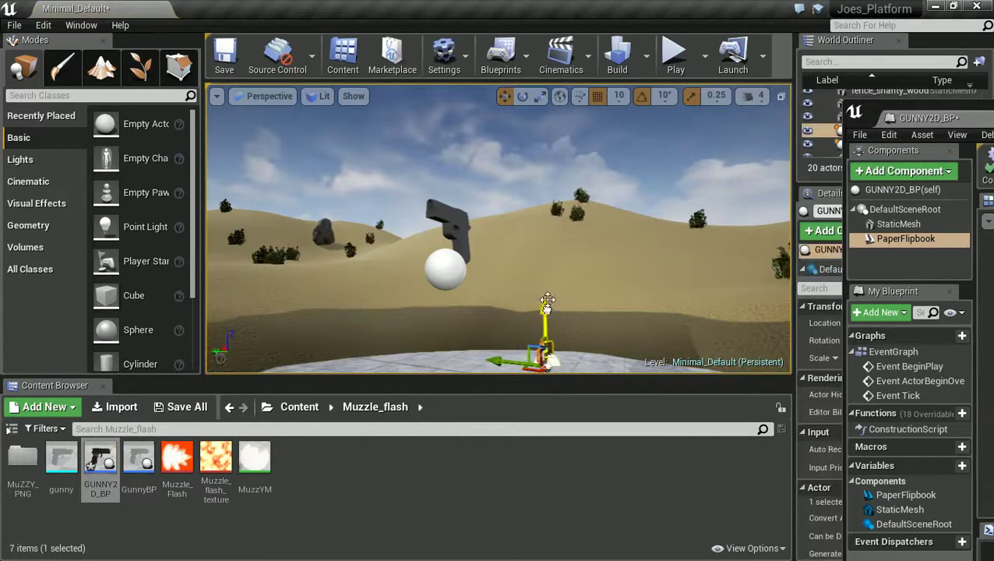
pyautogui.moveTo(560, 201); pyautogui.dragTo(537, 216, button='right')
pyautogui.moveTo(537, 217); pyautogui.dragTo(522, 200)
pyautogui.press('e')
pyautogui.press('r')
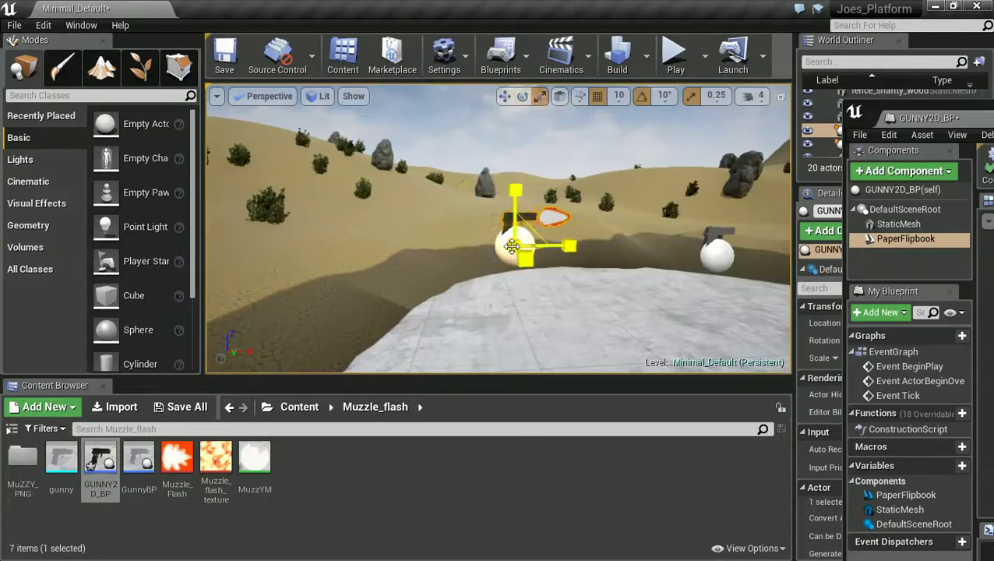
pyautogui.moveTo(512, 246)
pyautogui.mouseDown()
pyautogui.moveTo(563, 232)
pyautogui.moveTo(520, 249)
pyautogui.mouseUp()
pyautogui.click(674, 55)
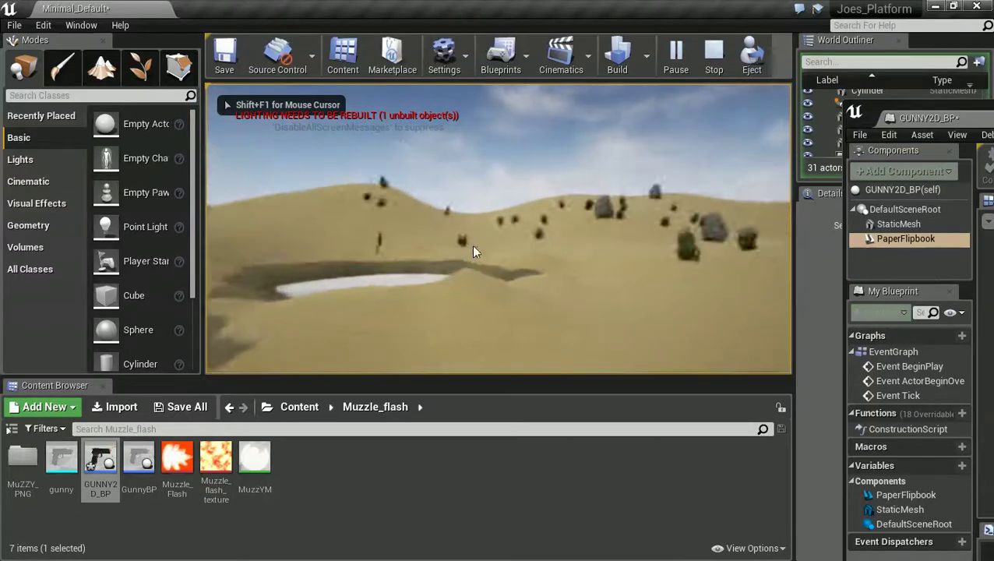
pyautogui.press('w')
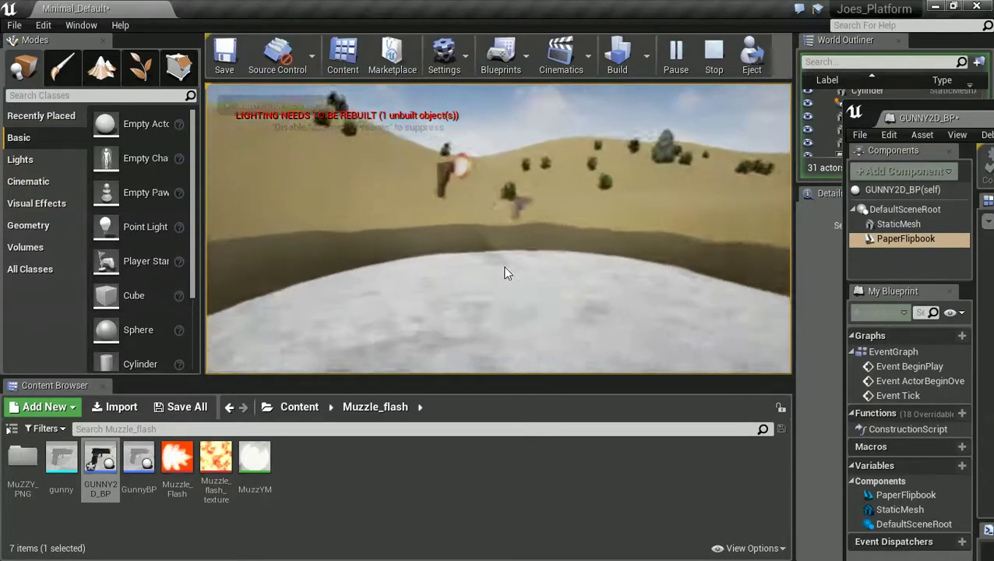
pyautogui.press('w')
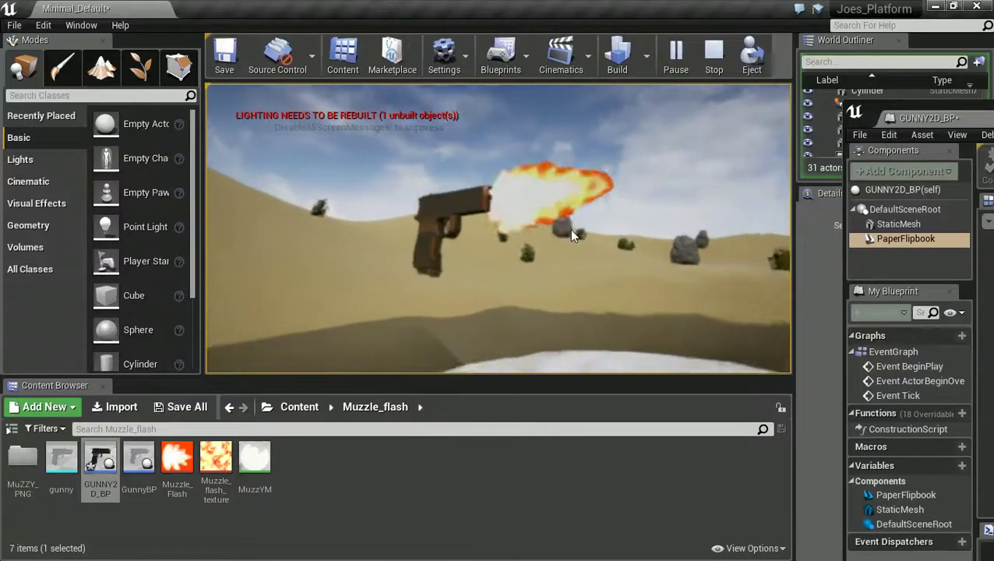
pyautogui.press('d')
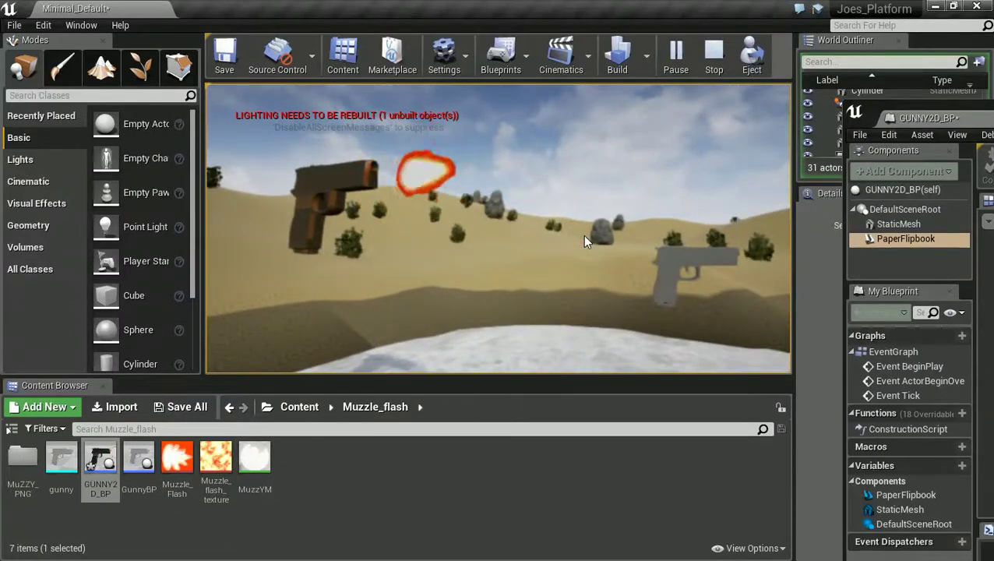
pyautogui.press('a')
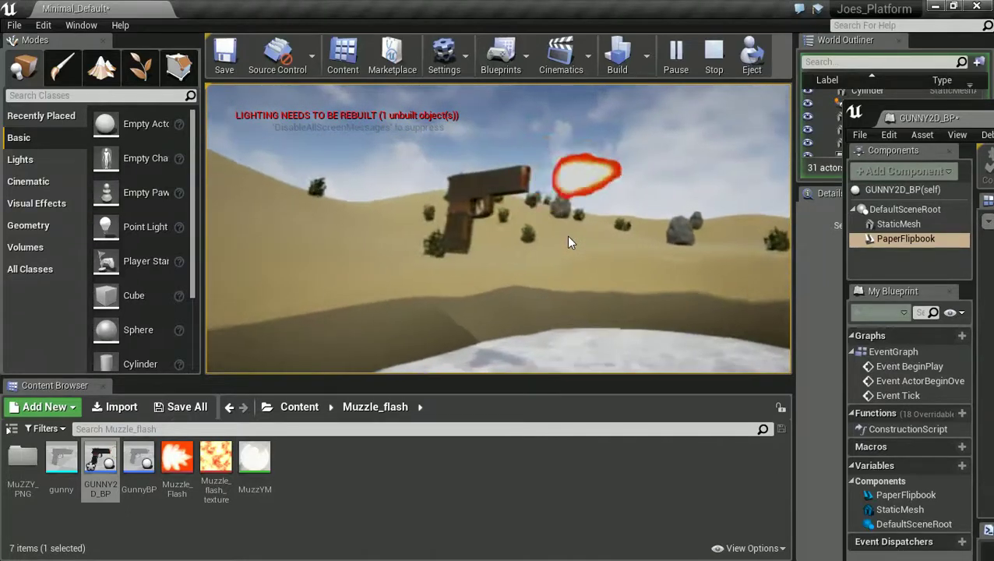
pyautogui.press('d')
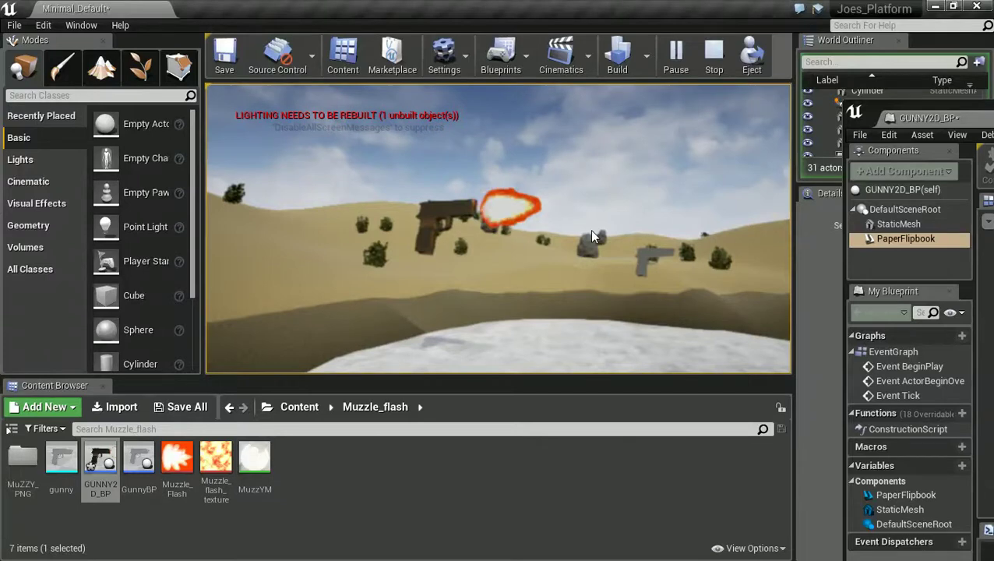
pyautogui.press('Escape')
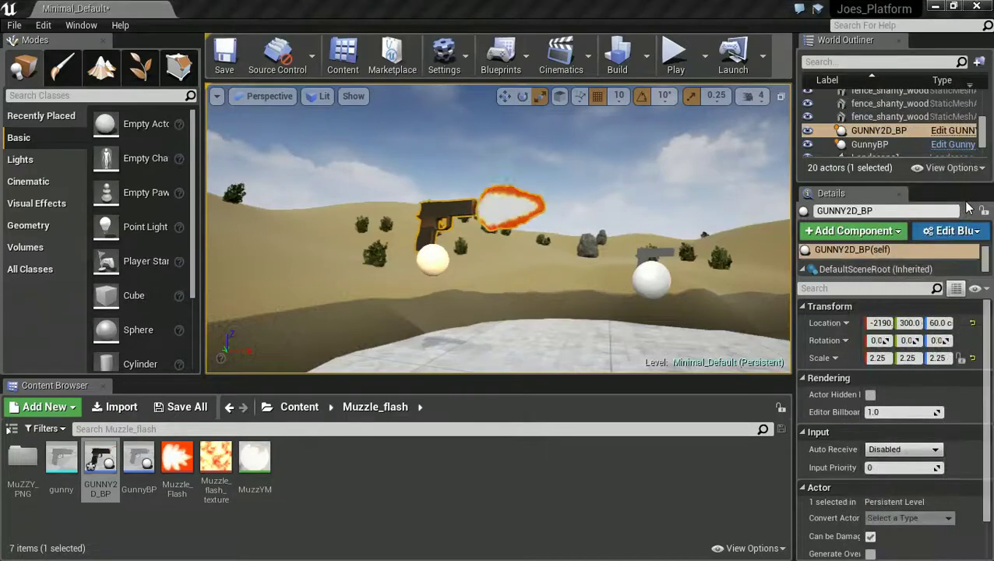
# Step: Set Auto Receive Input to Player 0 on the selected GUNNY2D_BP actor
pyautogui.click(137, 465)
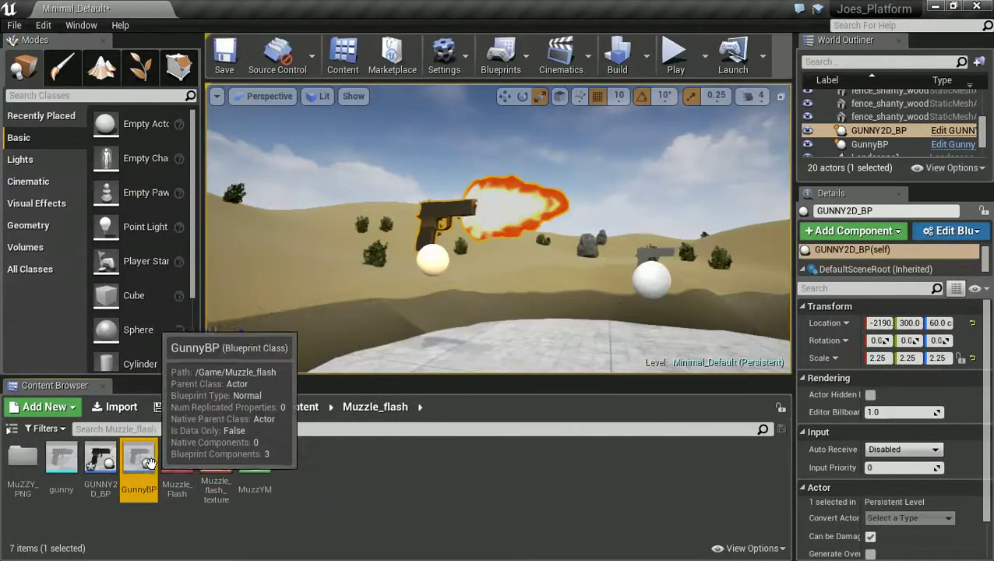
pyautogui.click(896, 458)
pyautogui.click(911, 472)
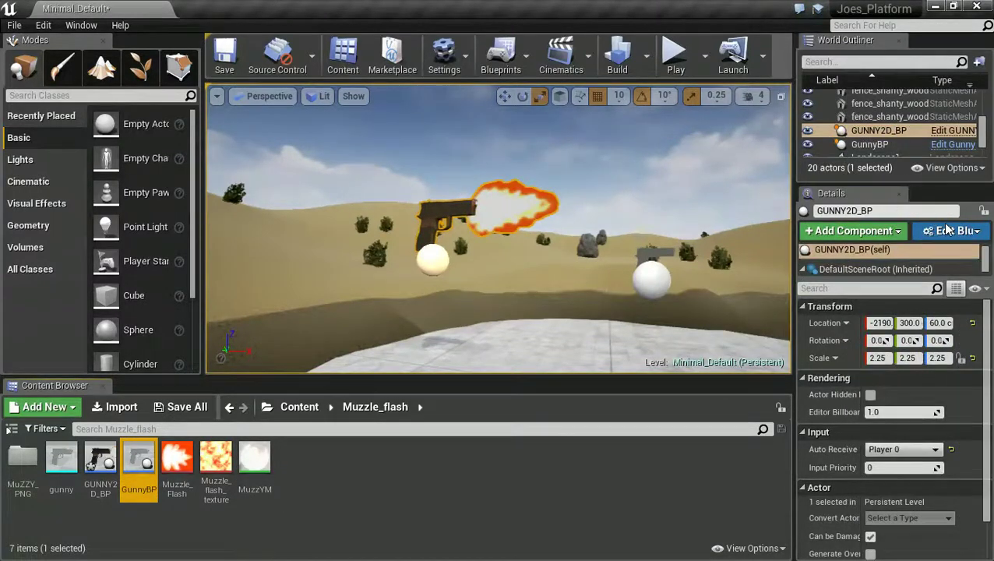
# Step: Open GUNNY2D_BP for editing and bring up its Event Graph
pyautogui.click(973, 130)
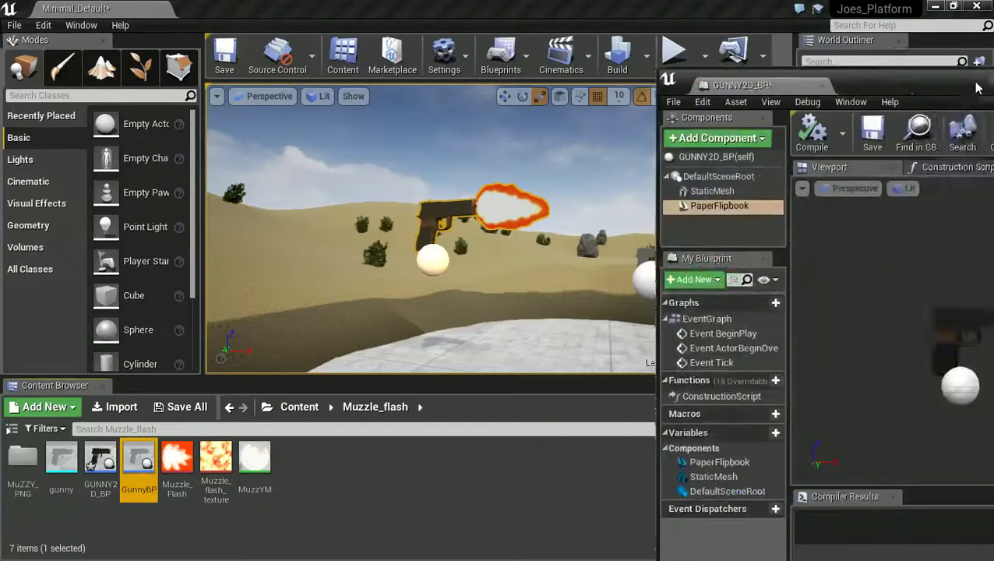
pyautogui.moveTo(958, 48); pyautogui.dragTo(351, 52)
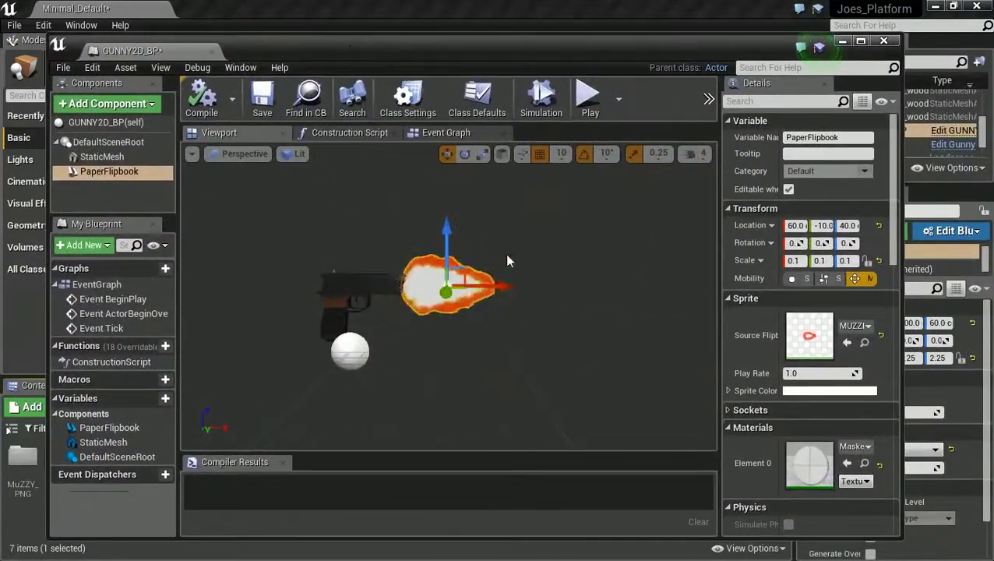
pyautogui.click(445, 132)
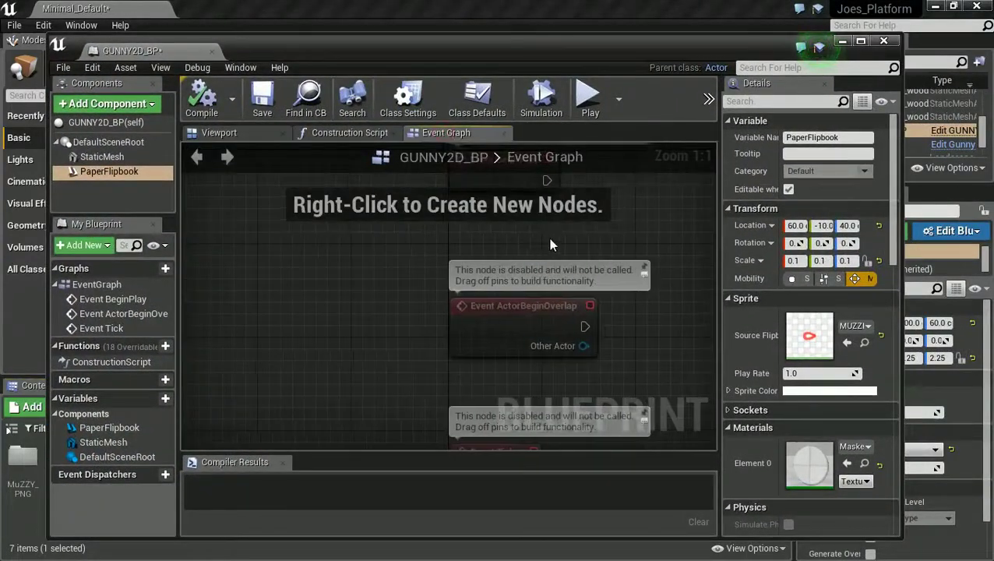
pyautogui.moveTo(619, 246); pyautogui.dragTo(396, 356, button='right')
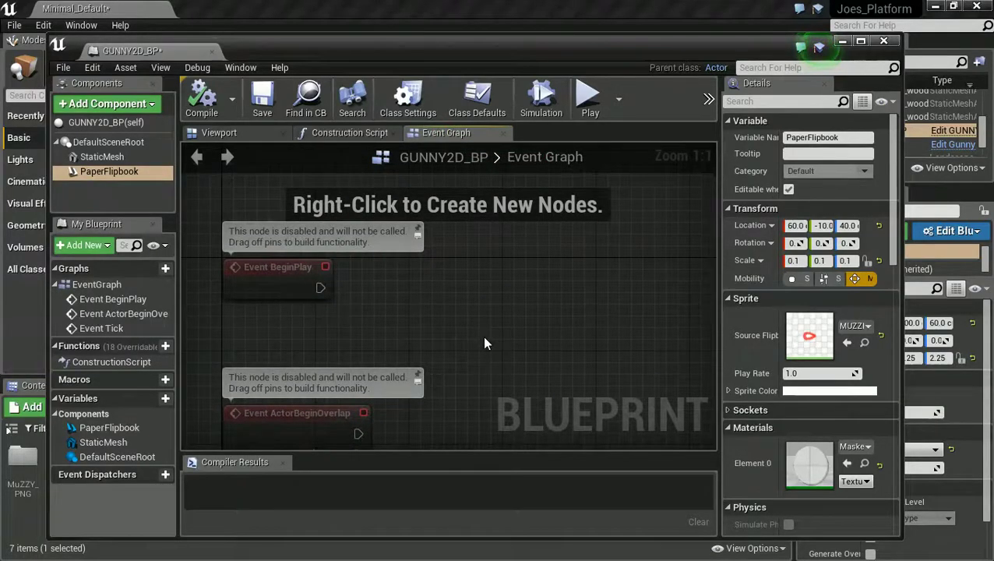
# Step: Add a Q keyboard event node to the Event Graph
pyautogui.rightClick(507, 338)
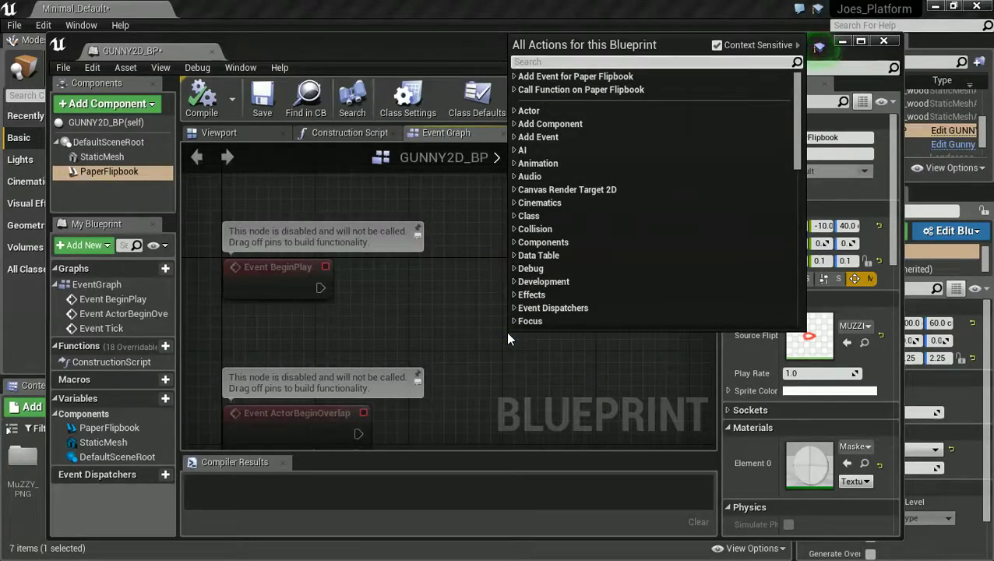
pyautogui.write('q')
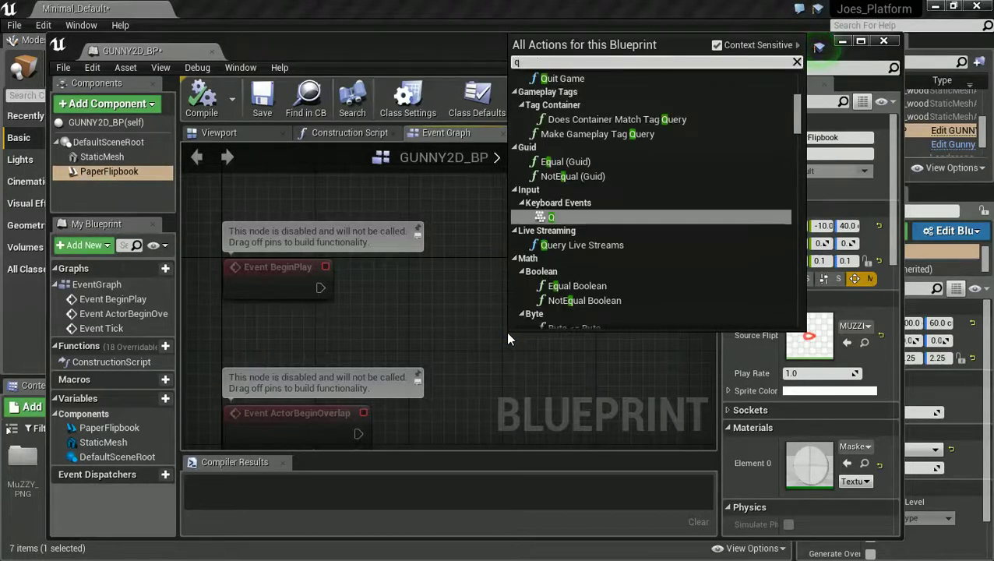
pyautogui.click(550, 228)
pyautogui.moveTo(559, 308); pyautogui.dragTo(493, 281, button='right')
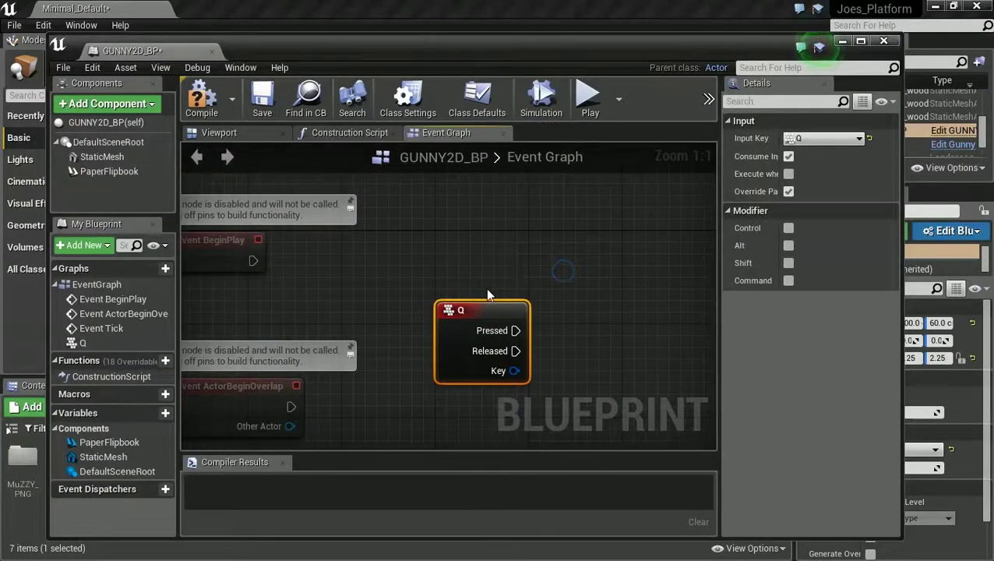
pyautogui.moveTo(481, 306); pyautogui.dragTo(469, 271)
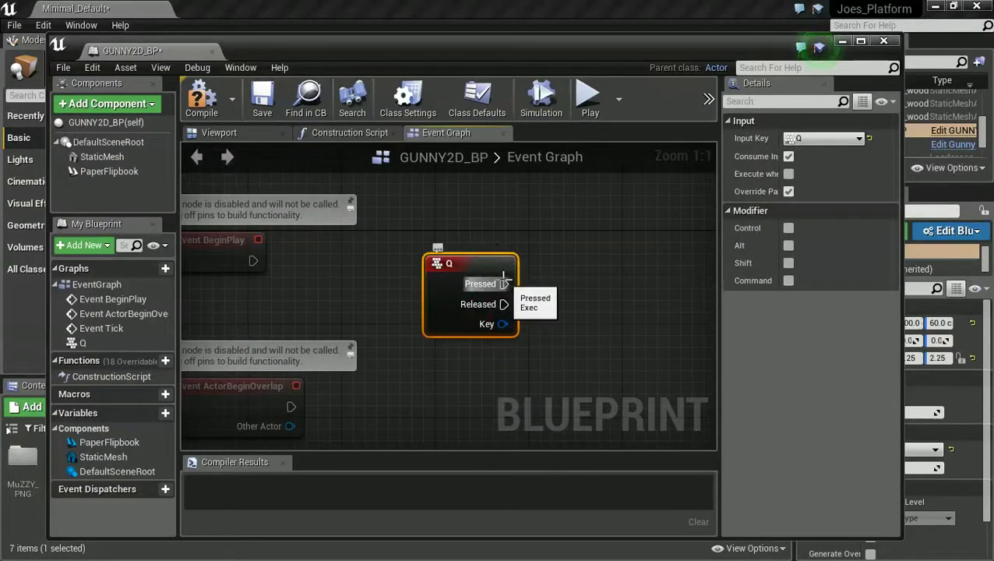
# Step: Browse 'flip' actions from the Q Pressed pin, then cancel without adding a node
pyautogui.moveTo(628, 323); pyautogui.dragTo(628, 323)
pyautogui.write('flip')
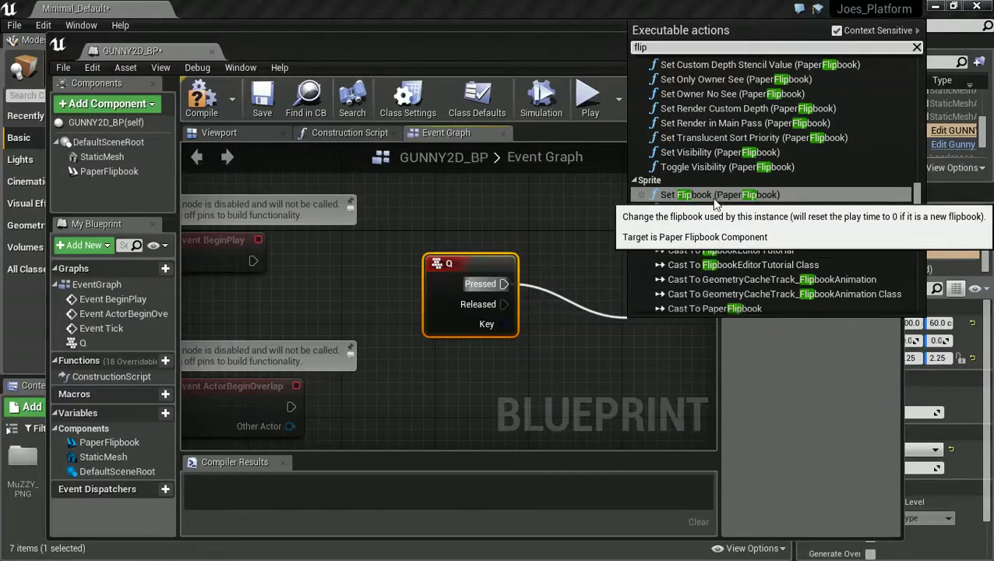
pyautogui.scroll(2, 708, 206)
pyautogui.scroll(2, 732, 234)
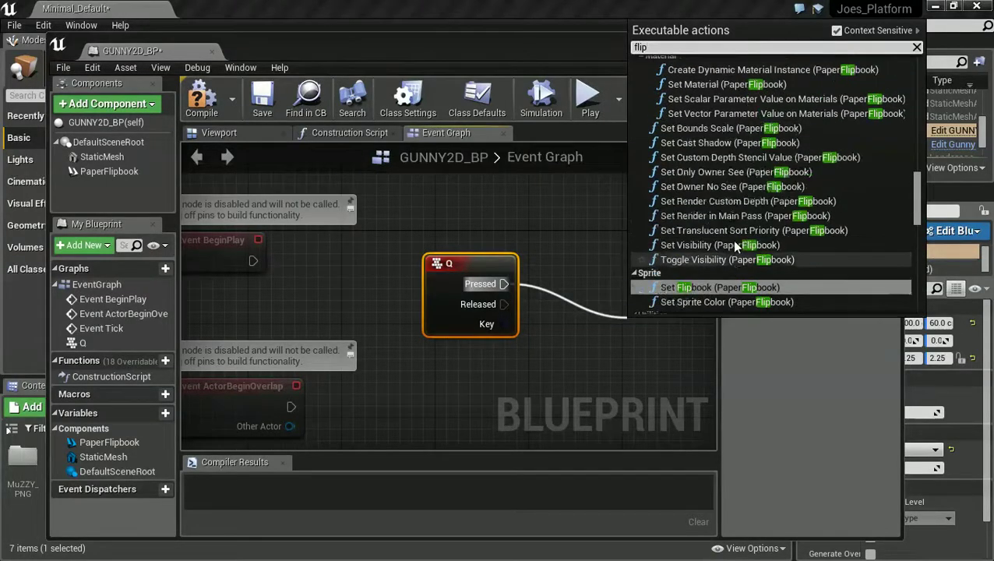
pyautogui.scroll(1, 710, 172)
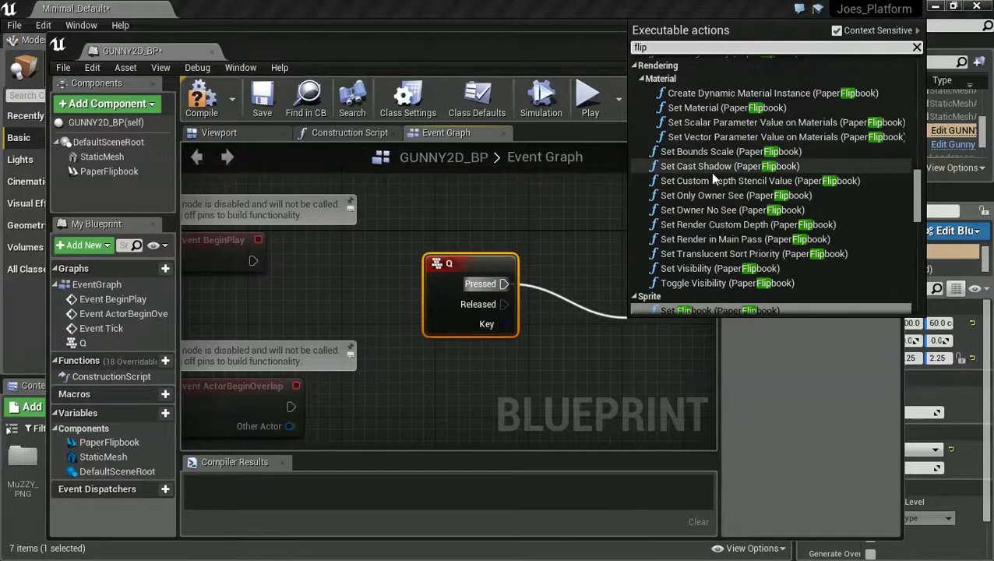
pyautogui.scroll(-4, 722, 189)
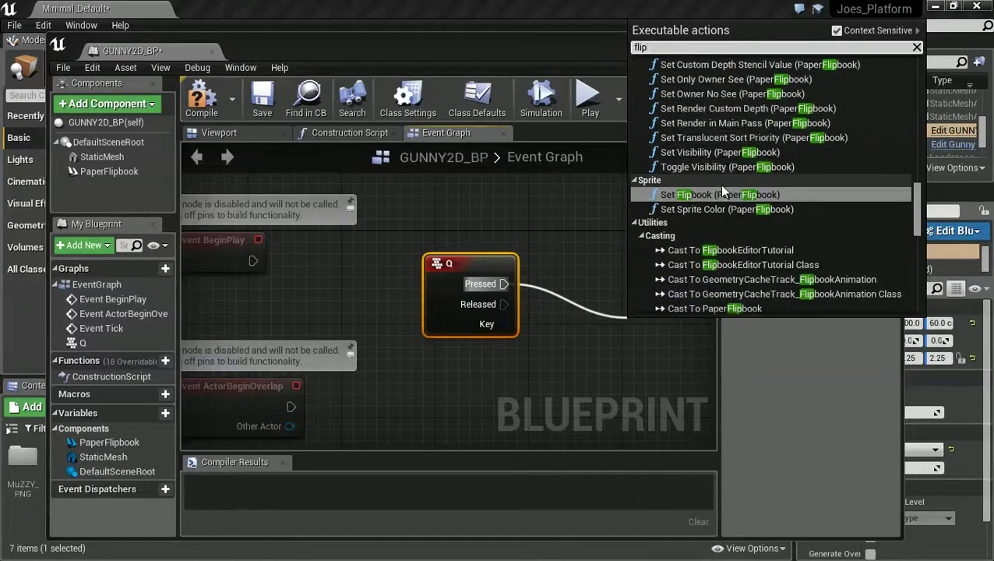
pyautogui.scroll(8, 722, 189)
pyautogui.scroll(8, 723, 189)
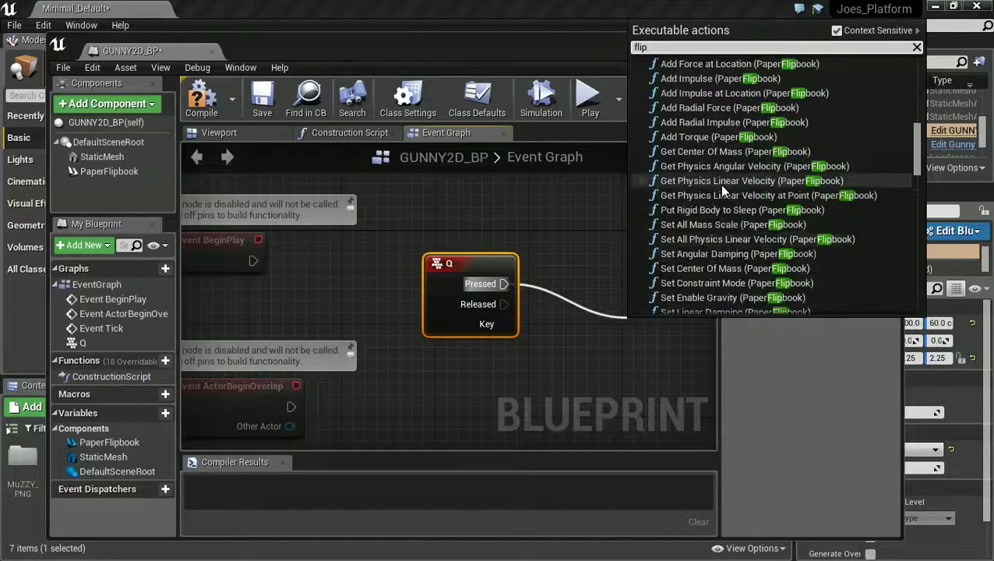
pyautogui.scroll(6, 722, 189)
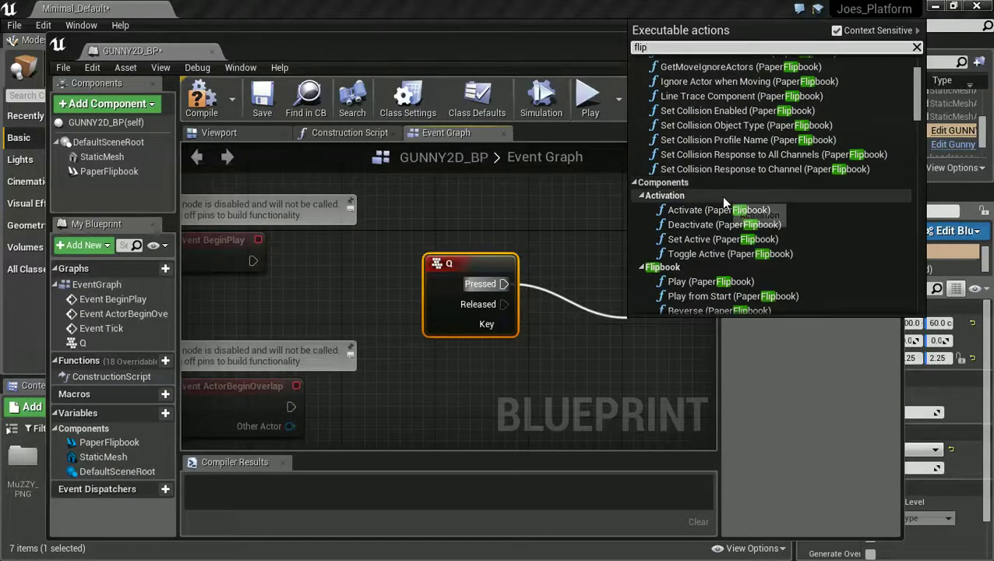
pyautogui.scroll(-3, 720, 195)
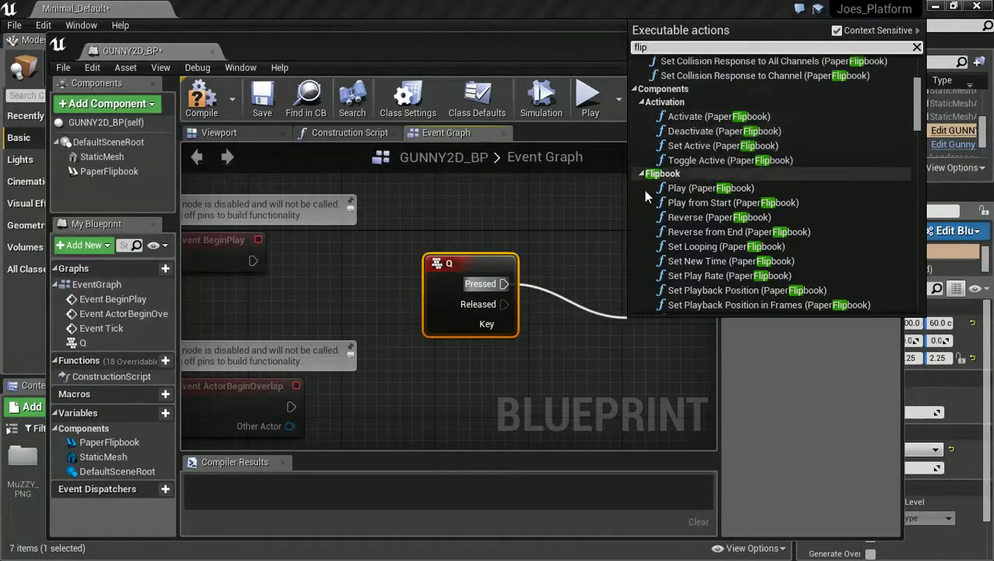
pyautogui.click(581, 259)
pyautogui.click(581, 260)
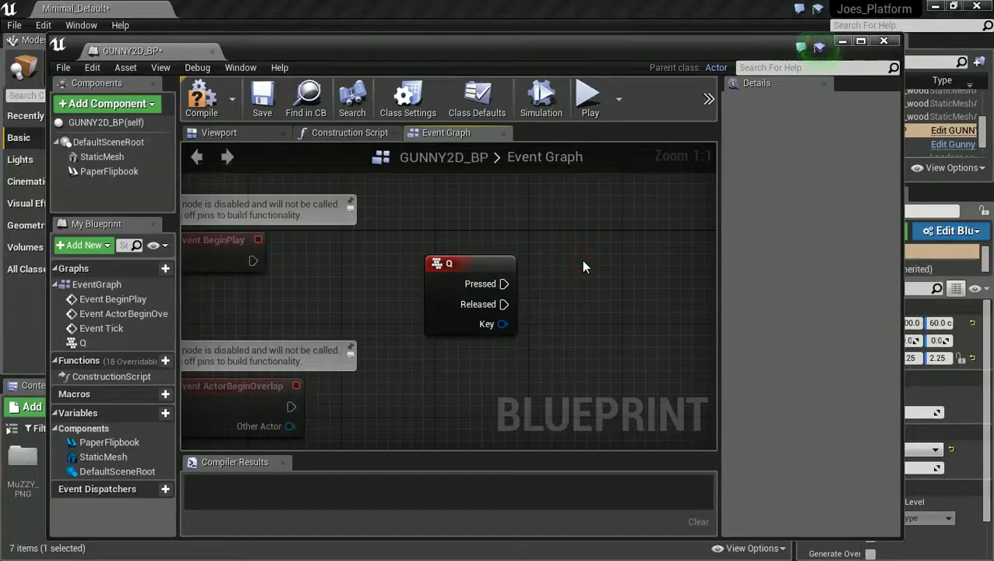
# Step: Select the PaperFlipbook component in the blueprint's viewport
pyautogui.click(222, 134)
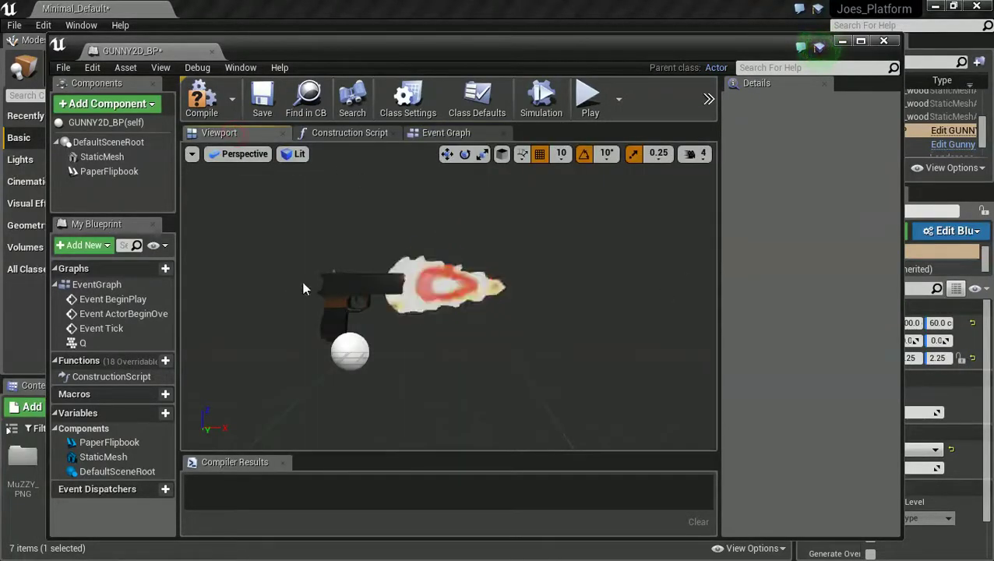
pyautogui.click(106, 172)
pyautogui.scroll(-3, 742, 302)
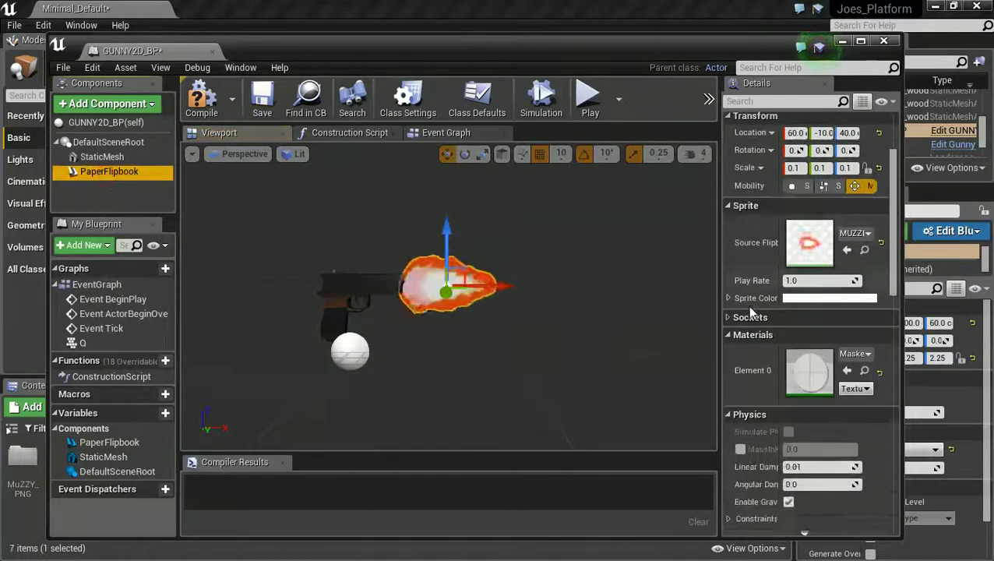
pyautogui.scroll(-2, 752, 311)
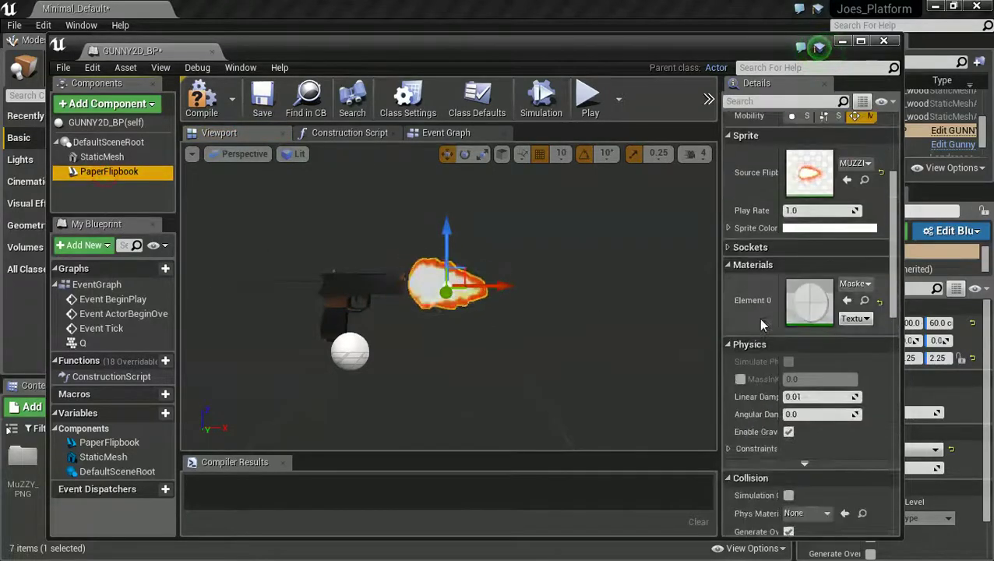
# Step: Wire Q Released to a Stop (PaperFlipbook) node, compile, and move the editor aside
pyautogui.click(477, 133)
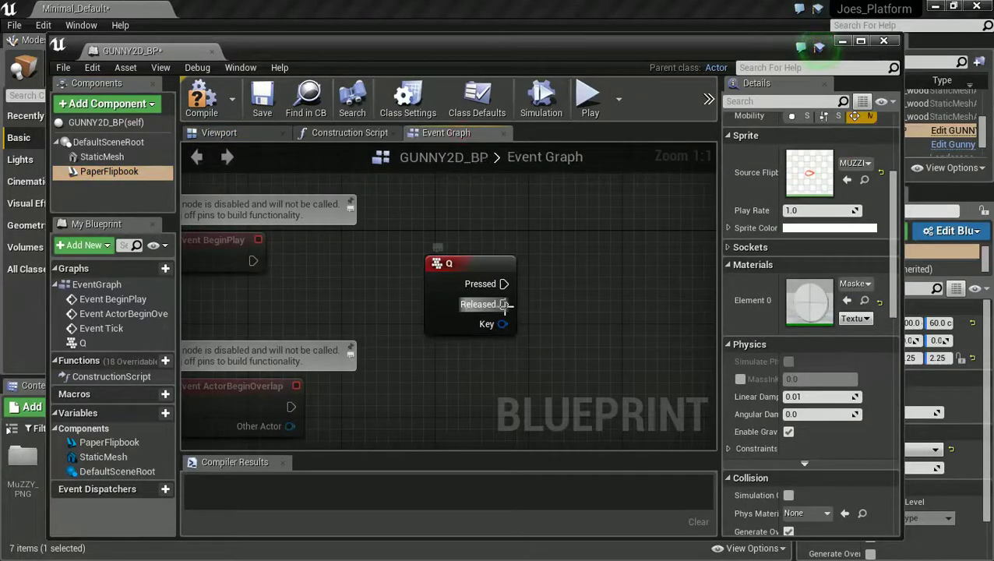
pyautogui.moveTo(503, 306); pyautogui.dragTo(631, 305)
pyautogui.write('st')
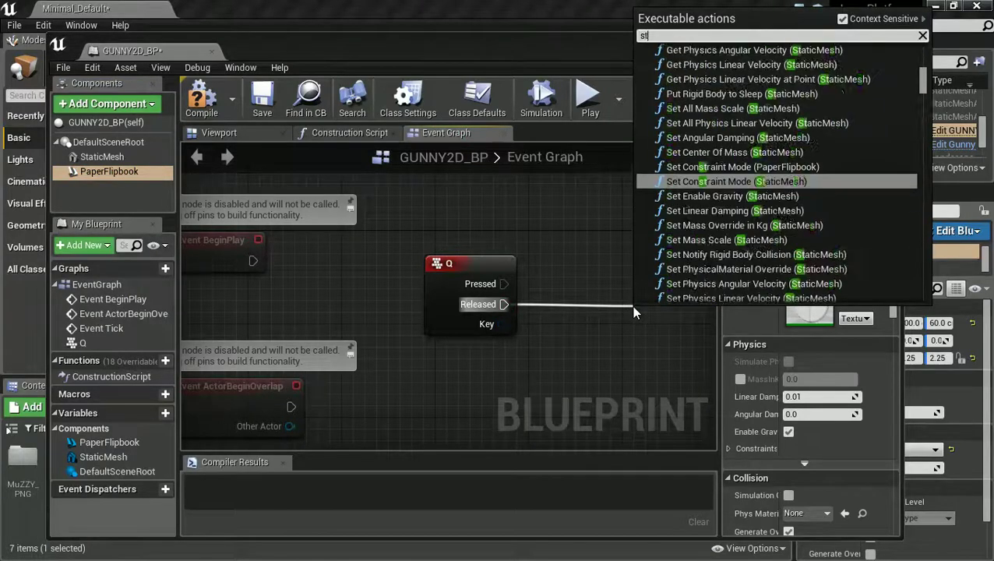
pyautogui.write('op')
pyautogui.click(733, 90)
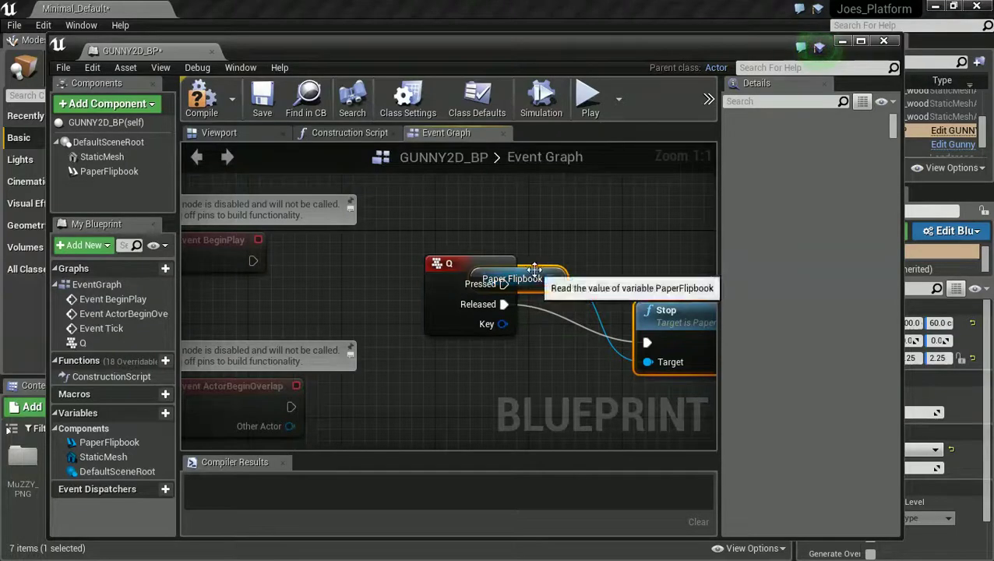
pyautogui.moveTo(534, 269); pyautogui.dragTo(640, 233)
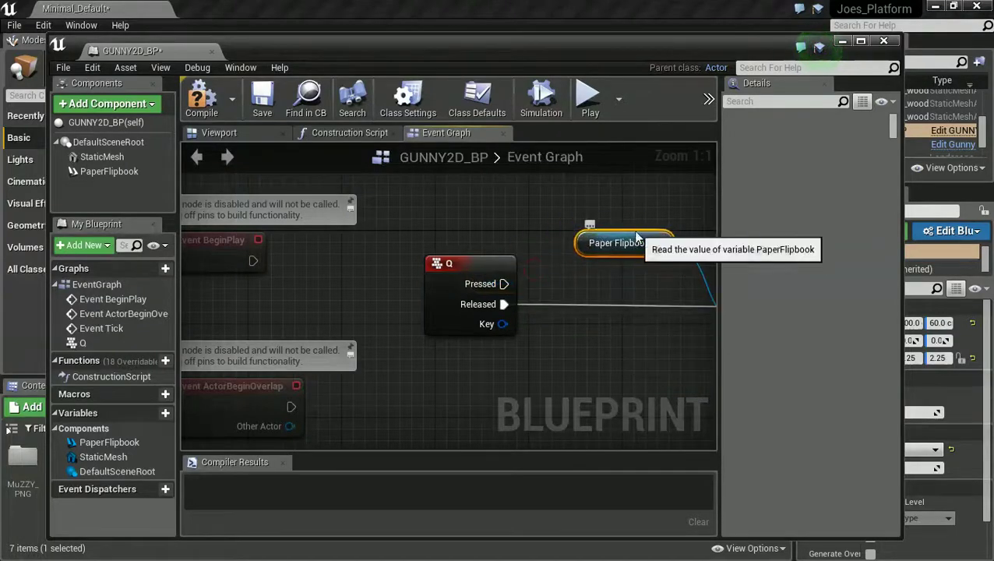
pyautogui.click(197, 95)
pyautogui.moveTo(287, 46); pyautogui.dragTo(421, 483)
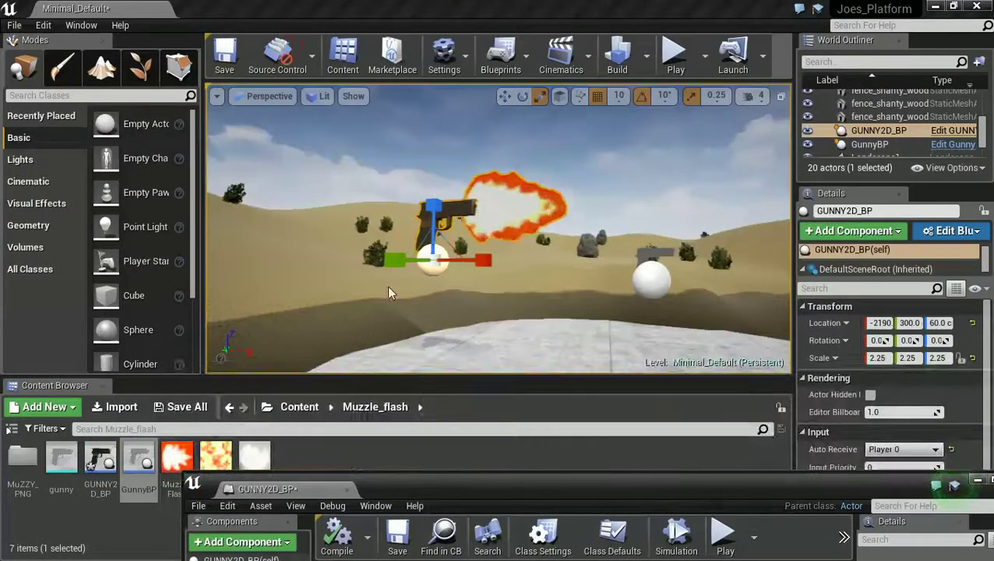
pyautogui.click(672, 52)
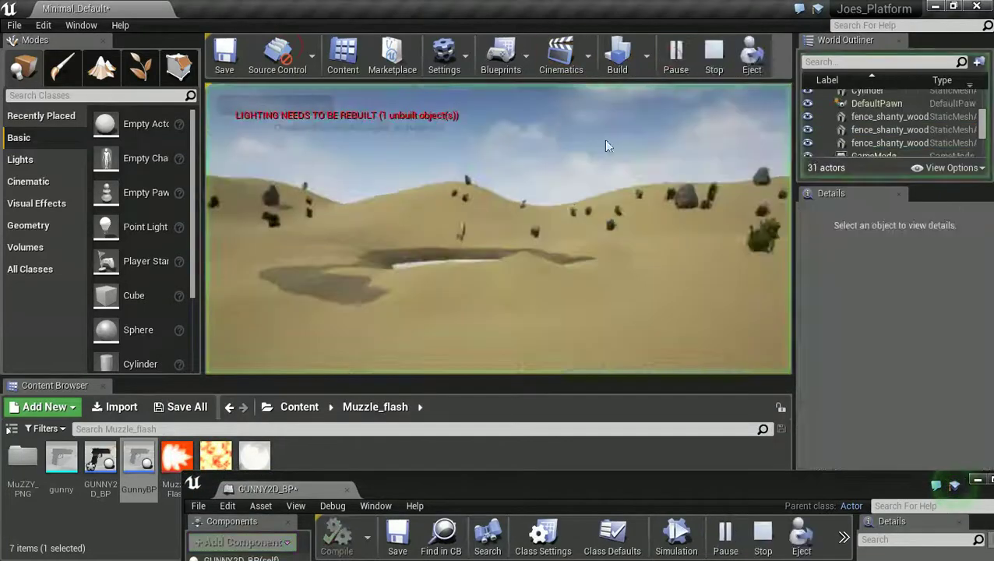
pyautogui.click(487, 217)
pyautogui.press('w')
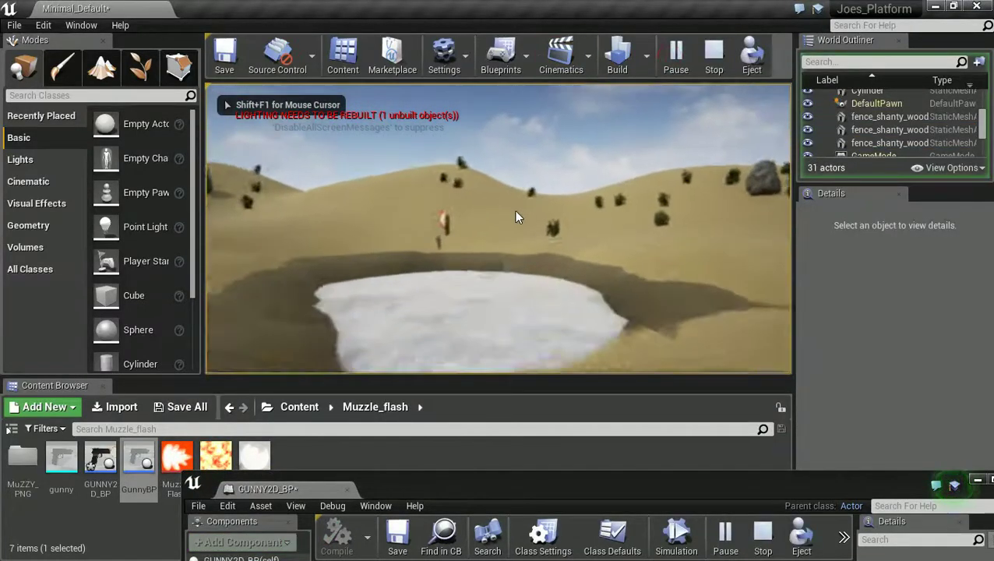
pyautogui.click(572, 218)
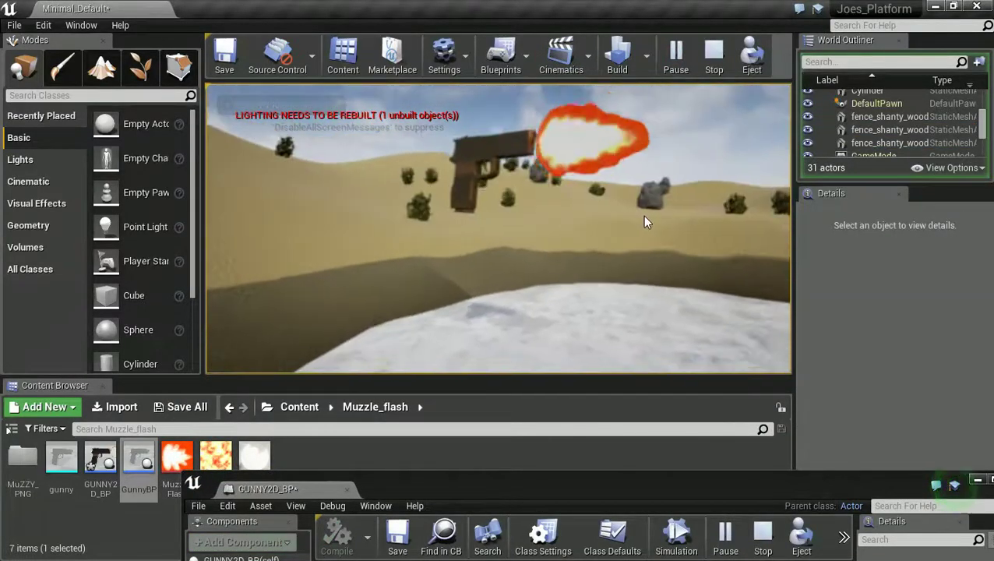
pyautogui.click(645, 213)
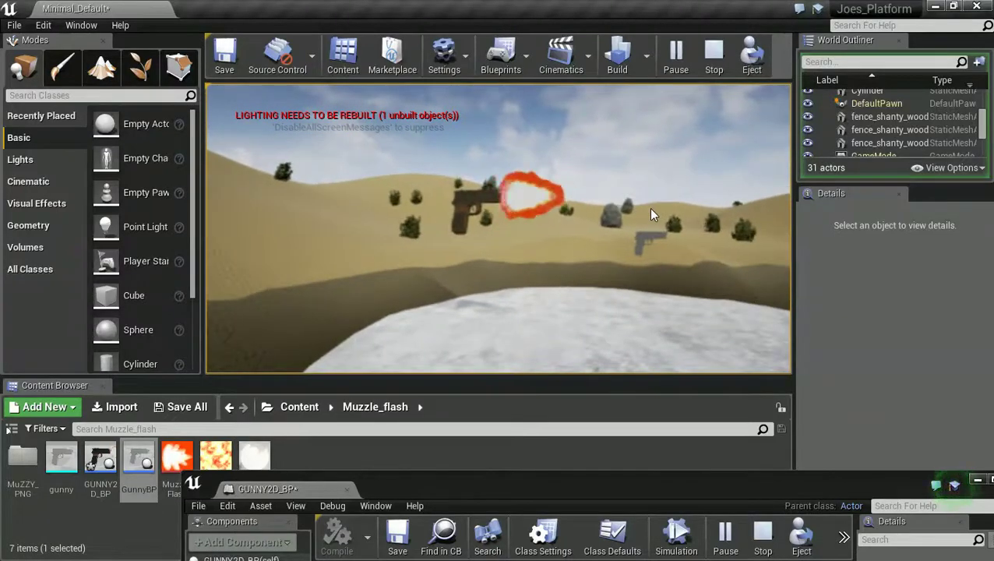
pyautogui.click(648, 207)
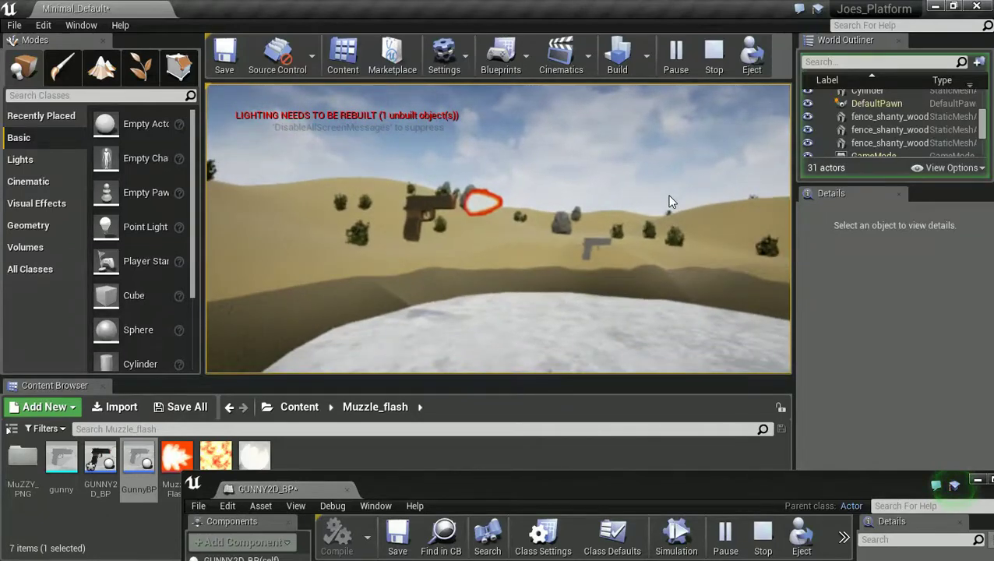
pyautogui.press('Escape')
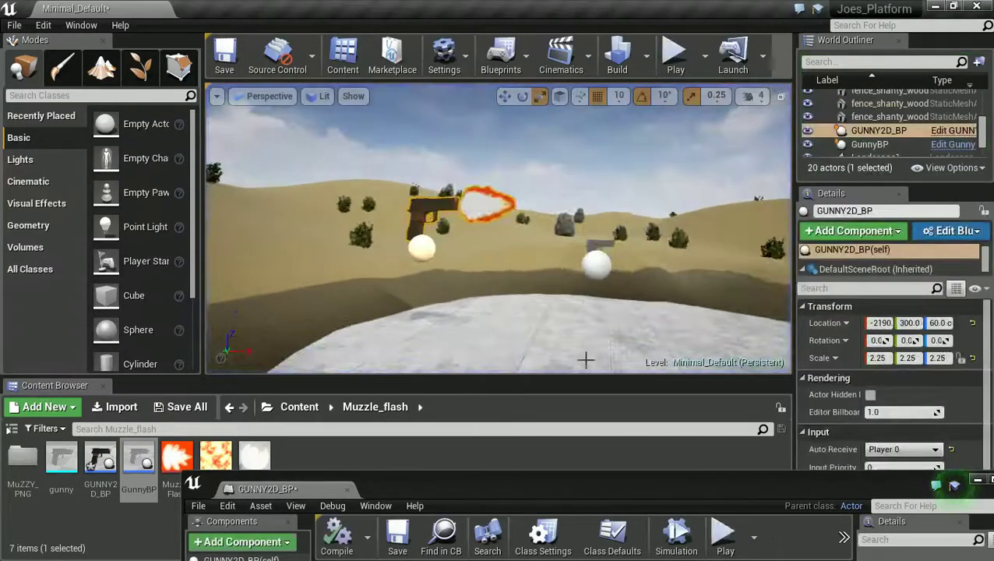
# Step: Delete the Paper Flipbook and Stop nodes from the Event Graph
pyautogui.moveTo(572, 484); pyautogui.dragTo(455, 94)
pyautogui.moveTo(552, 301); pyautogui.dragTo(485, 259, button='right')
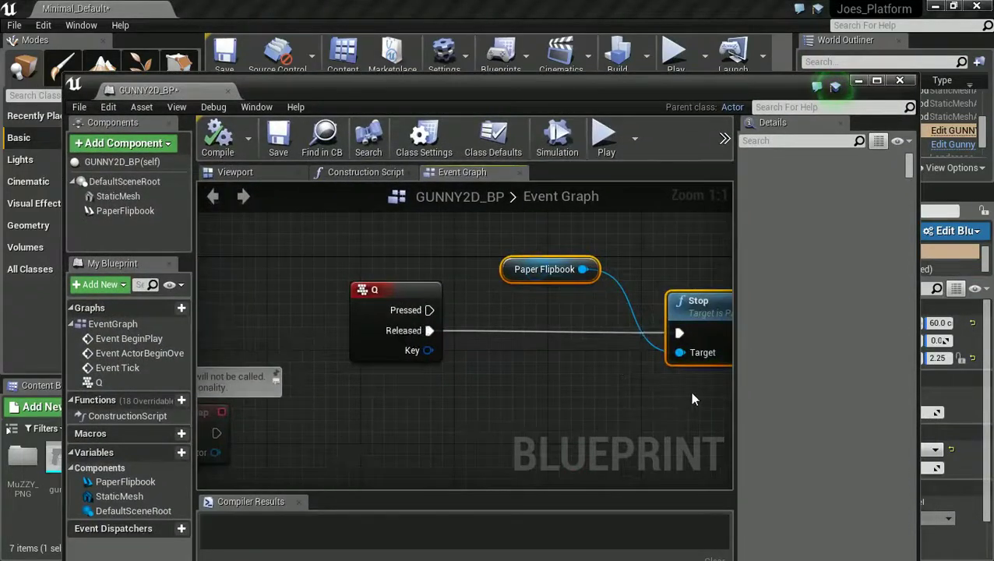
pyautogui.moveTo(690, 391); pyautogui.dragTo(547, 243)
pyautogui.press('Delete')
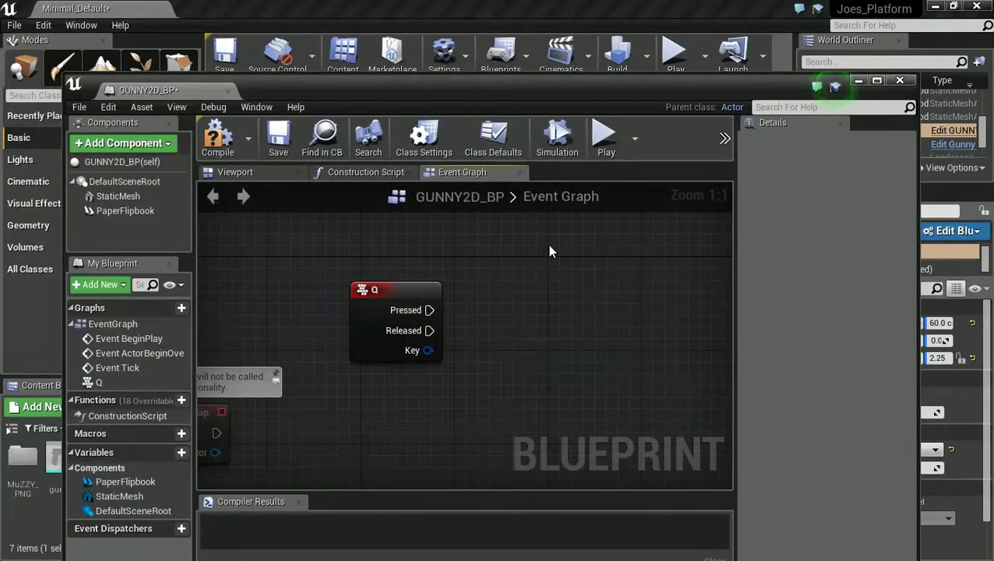
# Step: Uncheck Rendering > Visible on the PaperFlipbook so the muzzle flash starts hidden
pyautogui.click(296, 172)
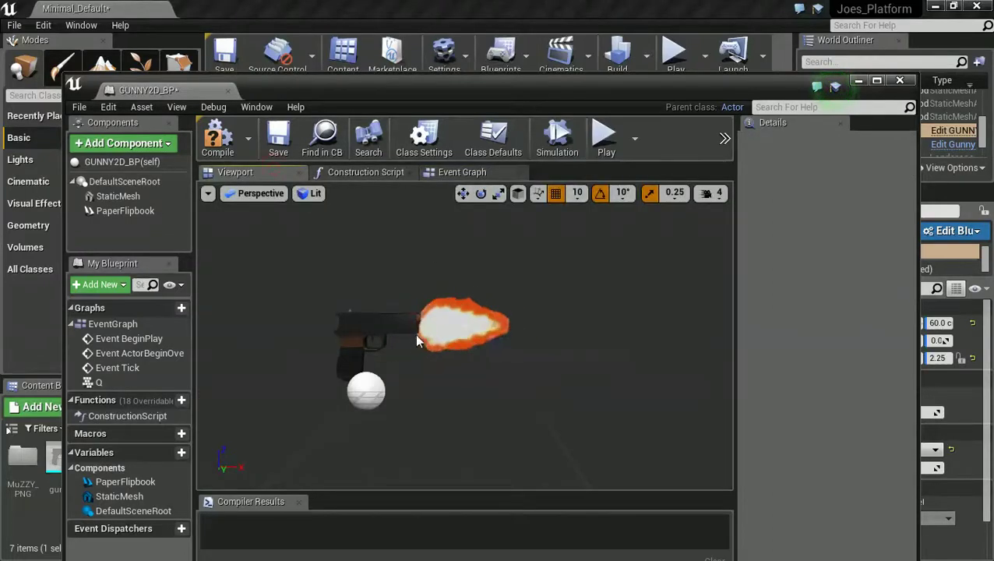
pyautogui.click(456, 328)
pyautogui.scroll(-5, 817, 405)
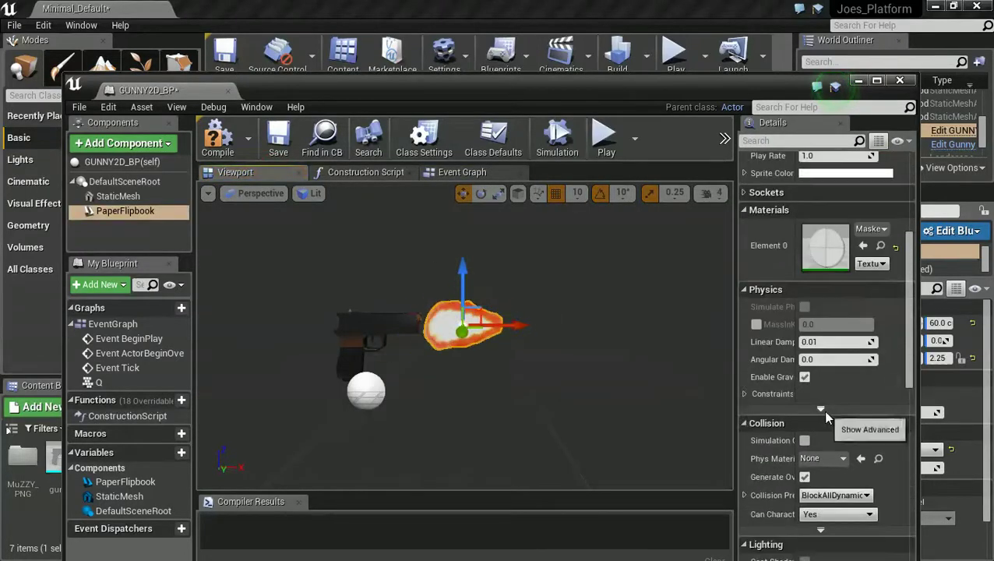
pyautogui.scroll(-3, 787, 420)
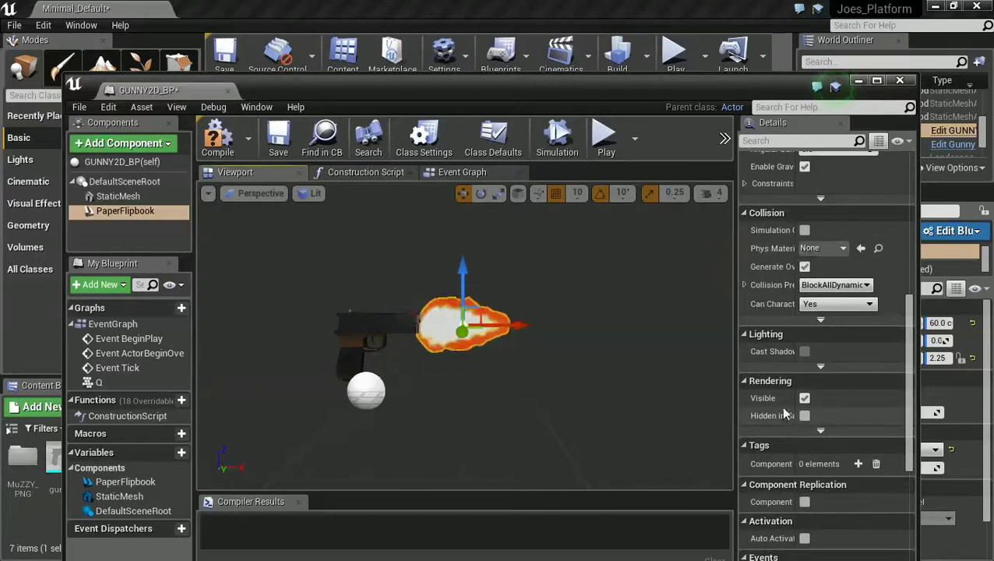
pyautogui.click(805, 398)
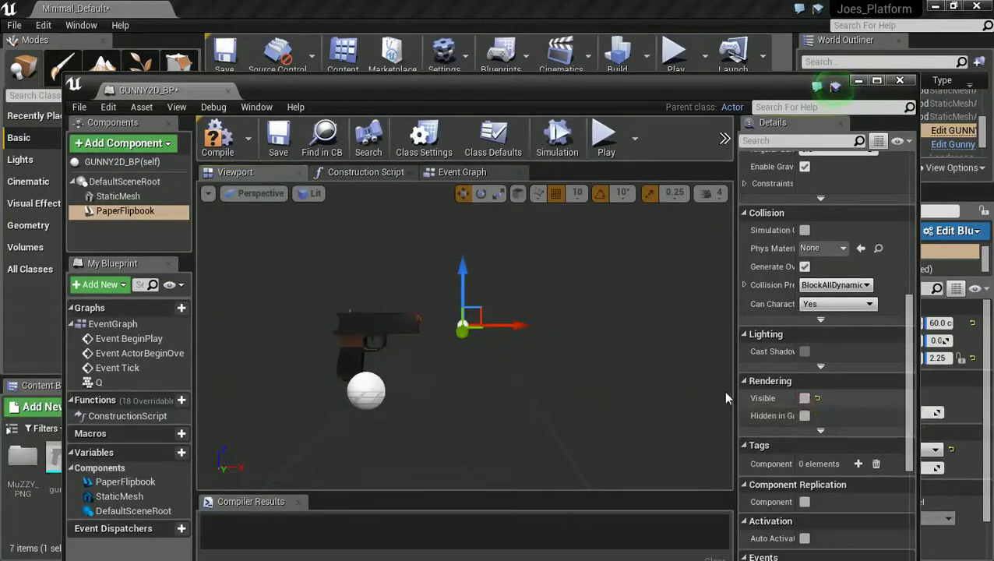
pyautogui.click(461, 172)
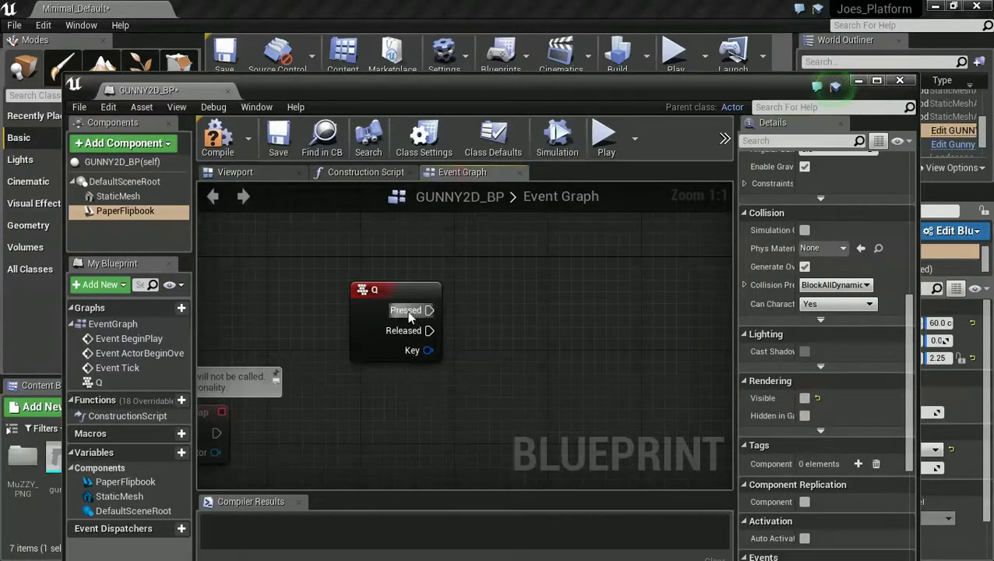
# Step: Connect Q Pressed to a Toggle Visibility node targeting the PaperFlipbook
pyautogui.moveTo(430, 309); pyautogui.dragTo(607, 329)
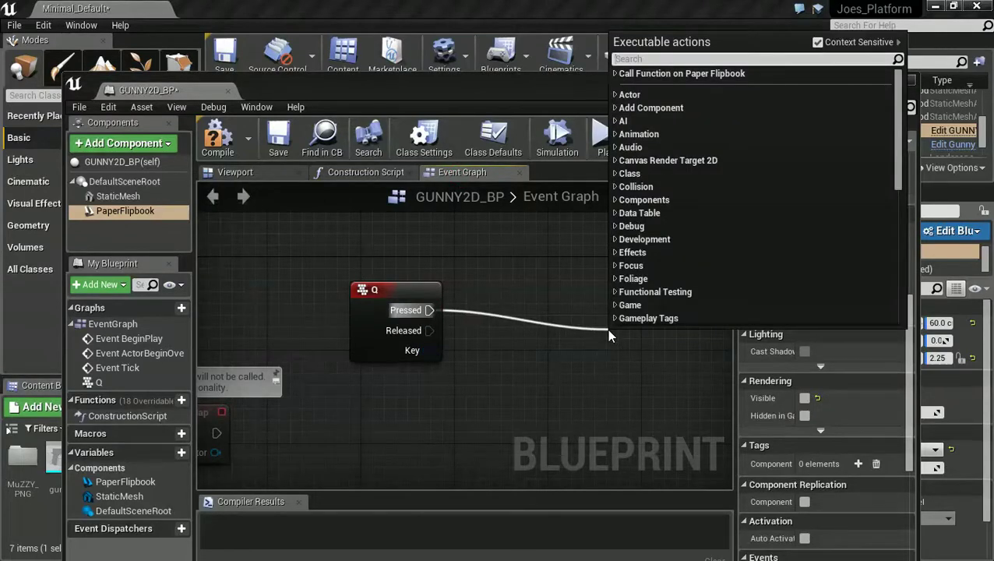
pyautogui.scroll(-15, 608, 328)
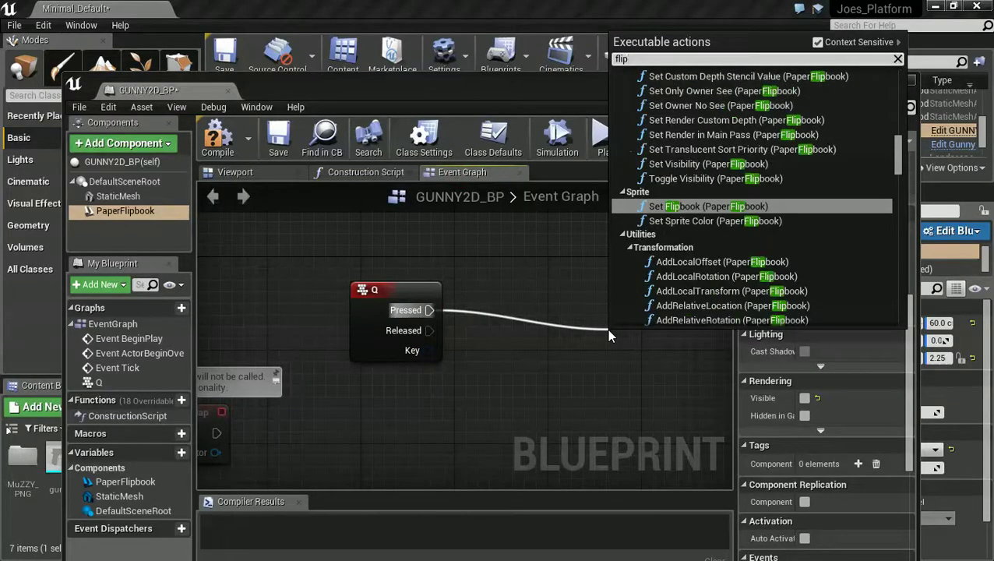
pyautogui.write('visi')
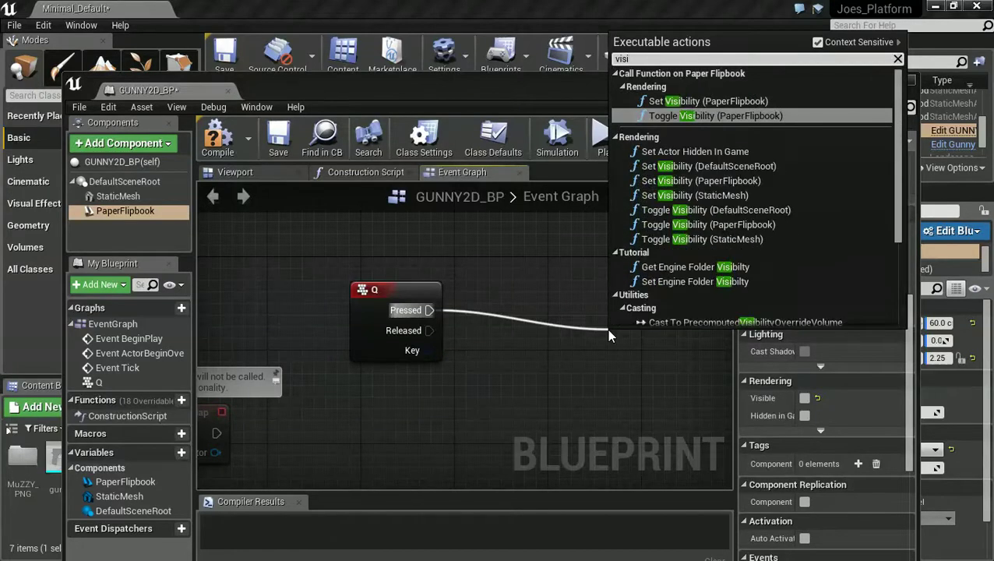
pyautogui.click(693, 115)
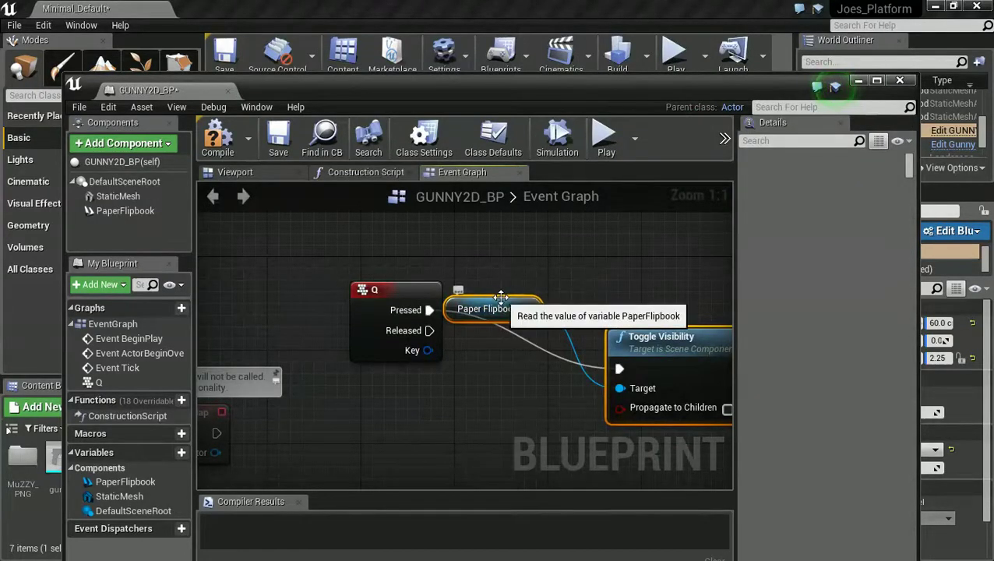
pyautogui.moveTo(505, 306); pyautogui.dragTo(571, 243)
pyautogui.click(561, 355)
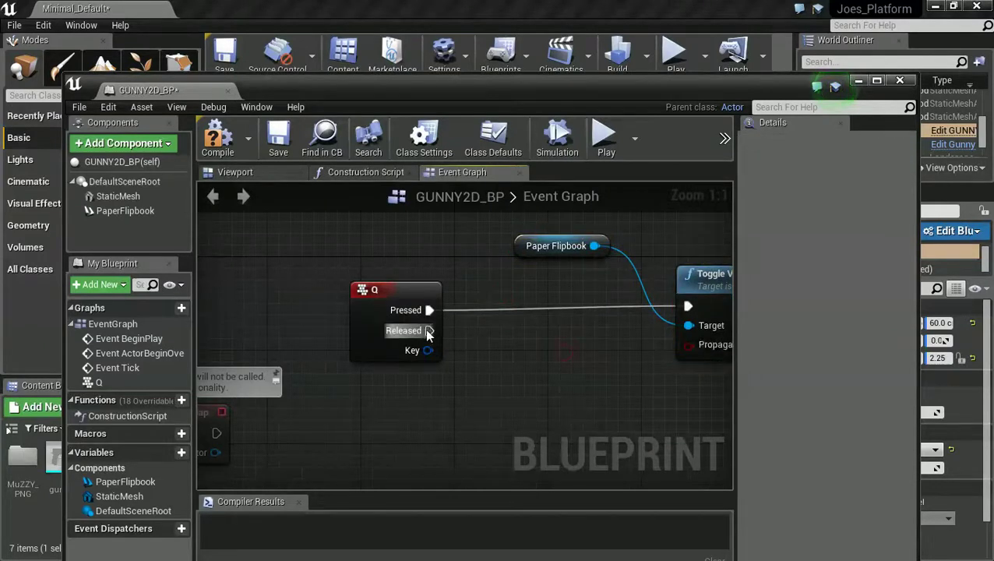
# Step: Wire Q Released into the same Toggle Visibility node and compile
pyautogui.moveTo(429, 330); pyautogui.dragTo(689, 310)
pyautogui.moveTo(429, 310); pyautogui.dragTo(689, 310)
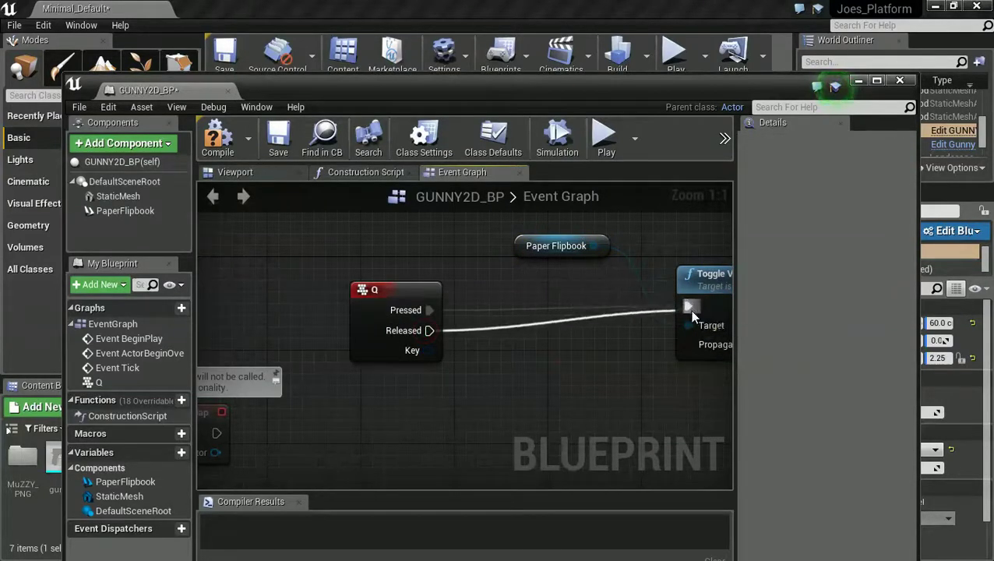
pyautogui.click(218, 140)
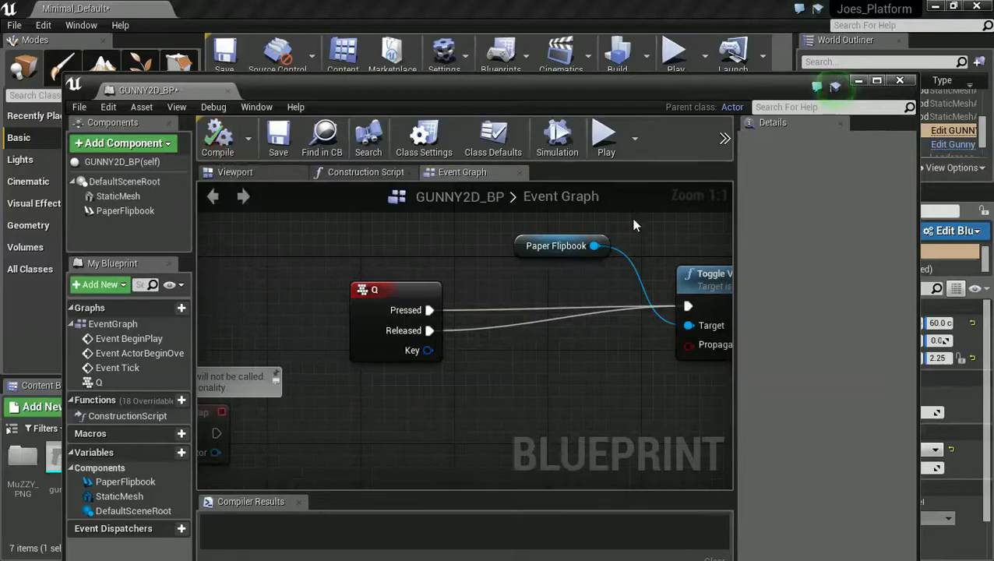
# Step: Play the level, walk to the pistol with W, and fire it to check the muzzle flash
pyautogui.click(858, 81)
pyautogui.click(675, 70)
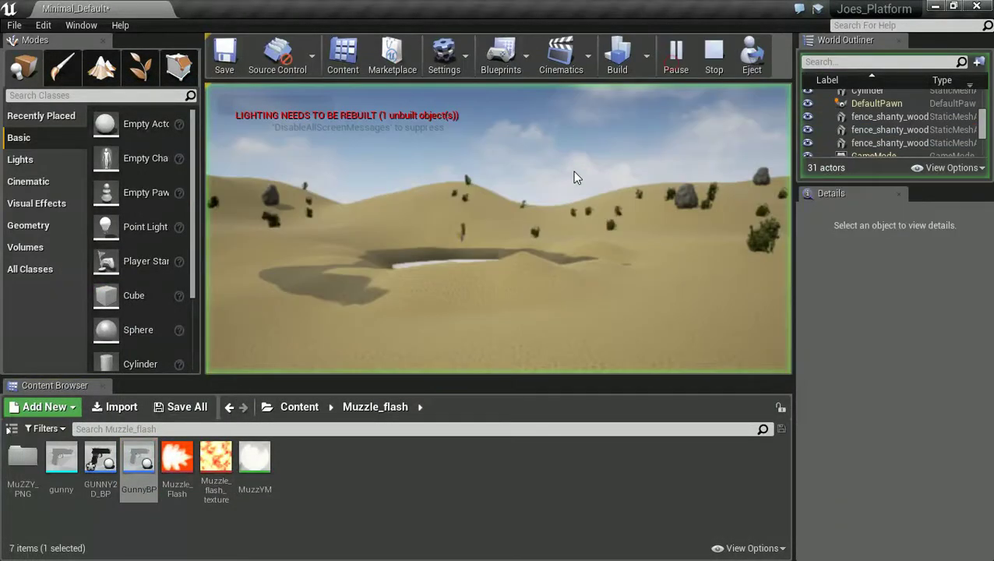
pyautogui.press('w')
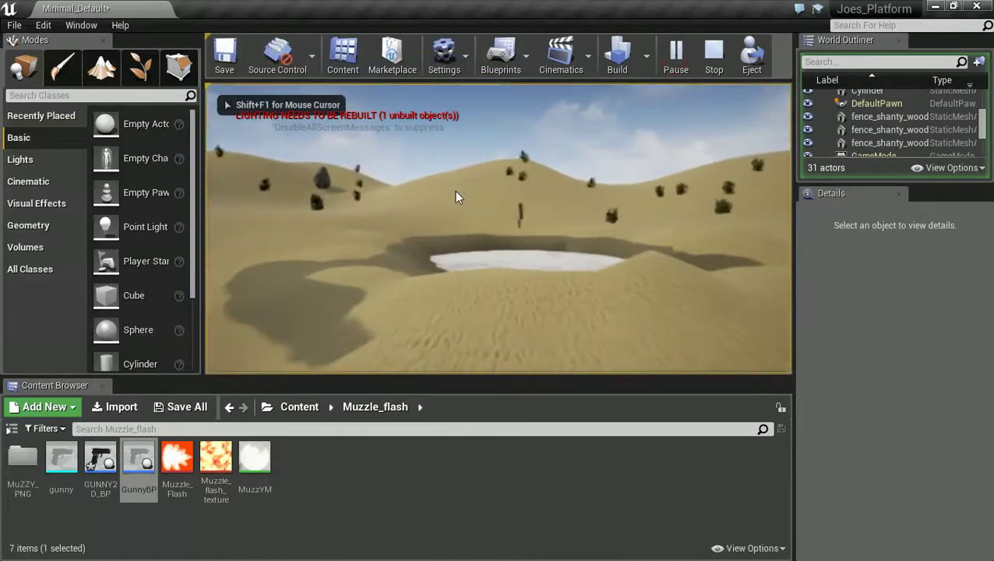
pyautogui.press('w')
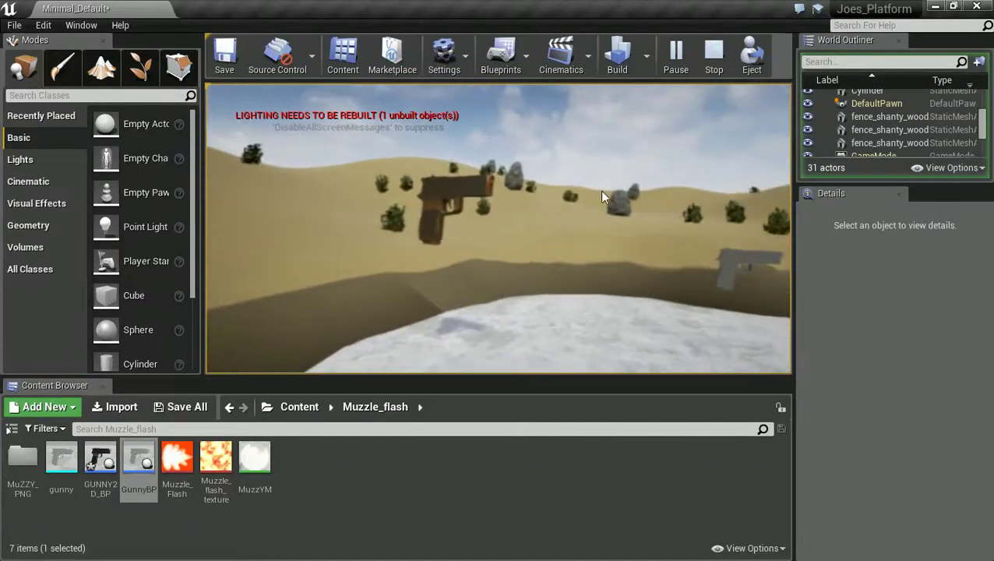
pyautogui.click(596, 178)
pyautogui.click(603, 178)
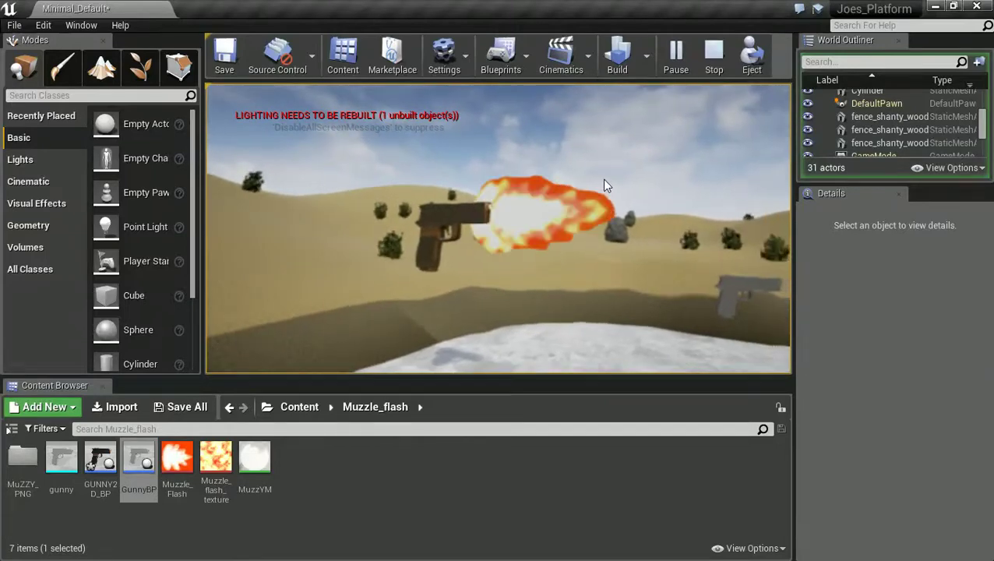